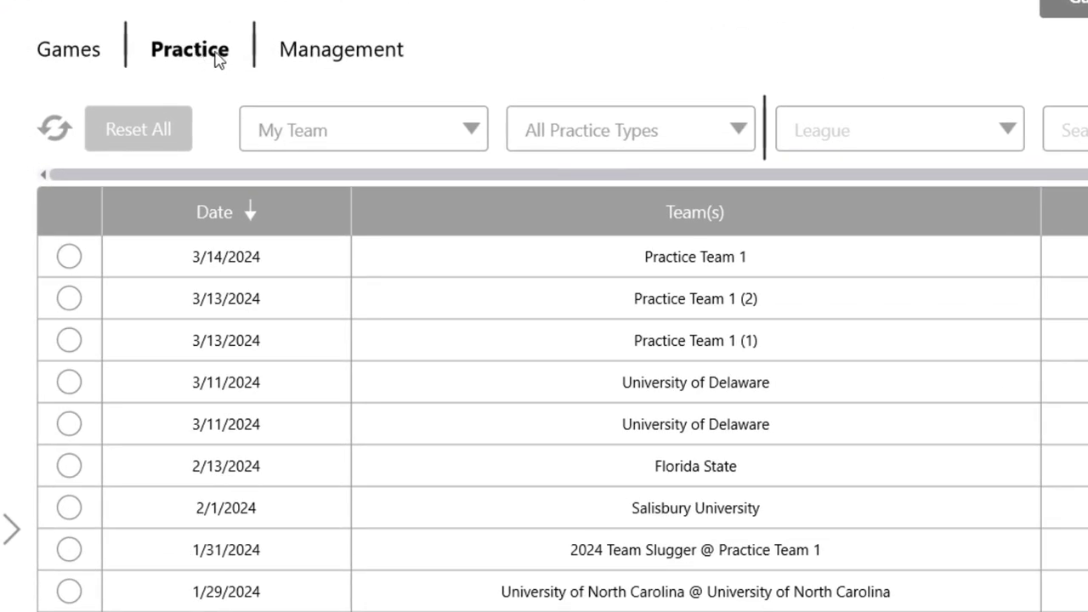
Start a new Bullpen practice for Alliance Fastpitch, team Practice Team 1
left_click(657, 38)
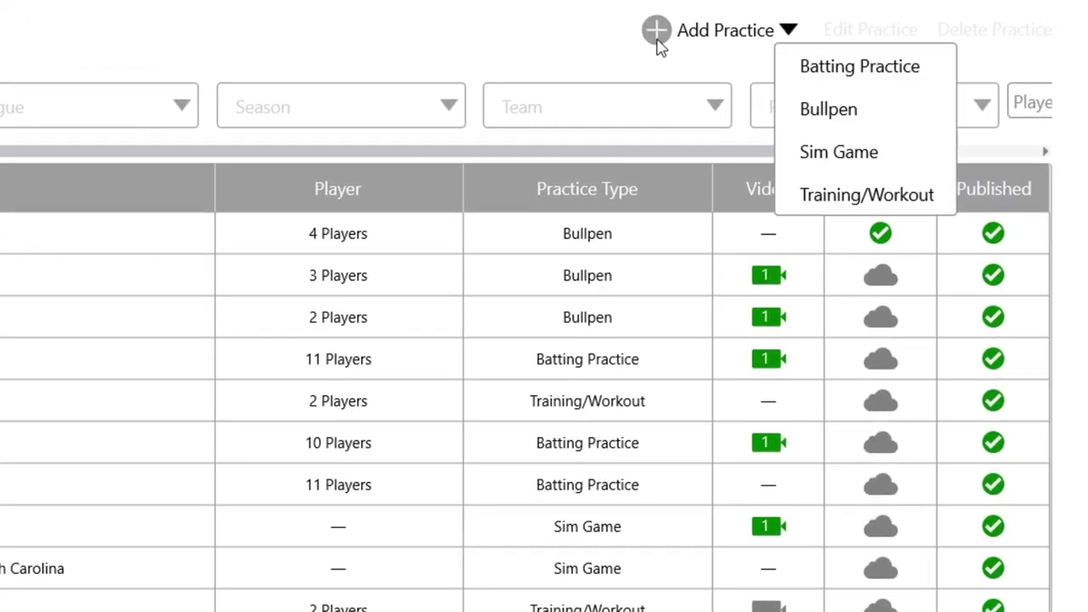
left_click(856, 115)
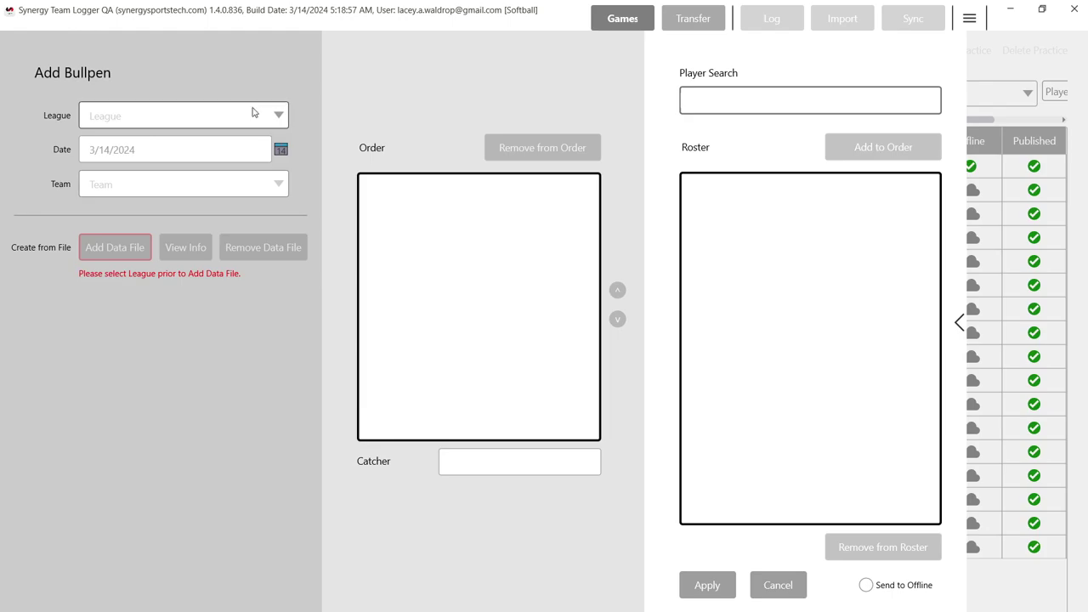
left_click(253, 111)
left_click(166, 140)
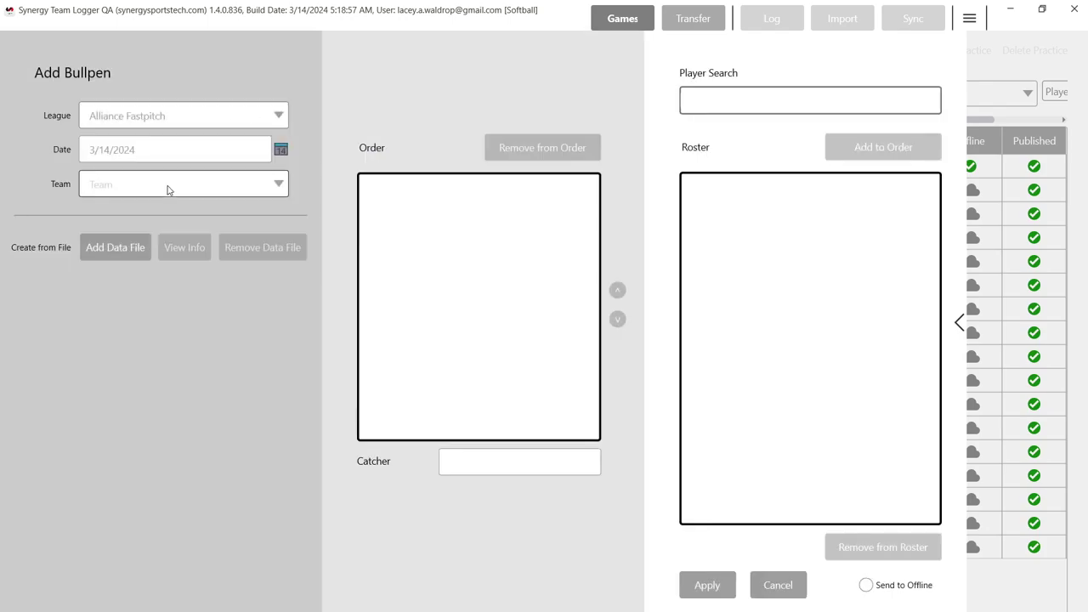
left_click(168, 189)
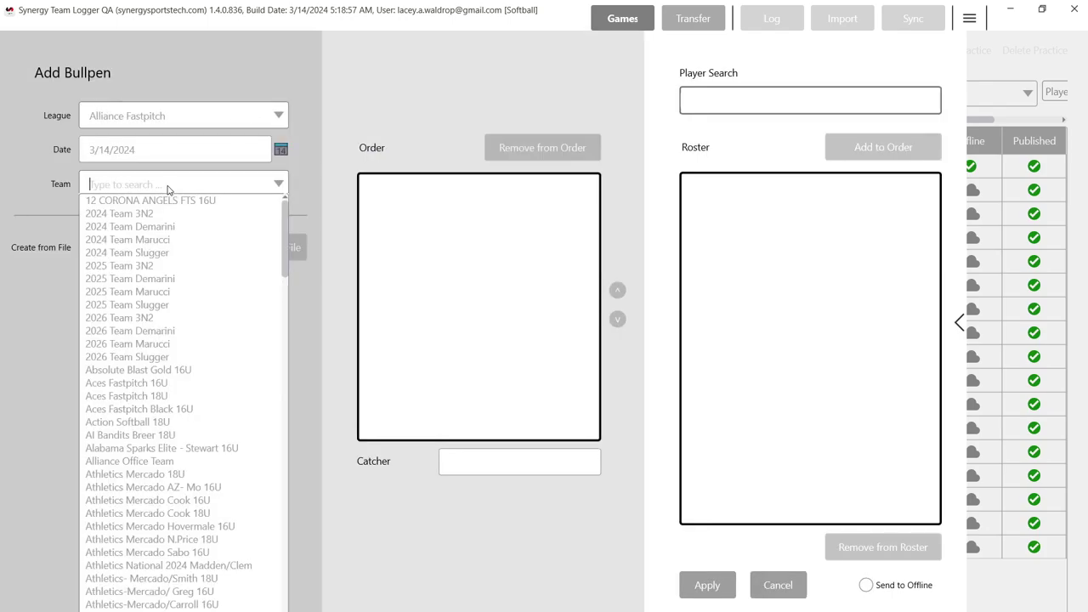
type("pract")
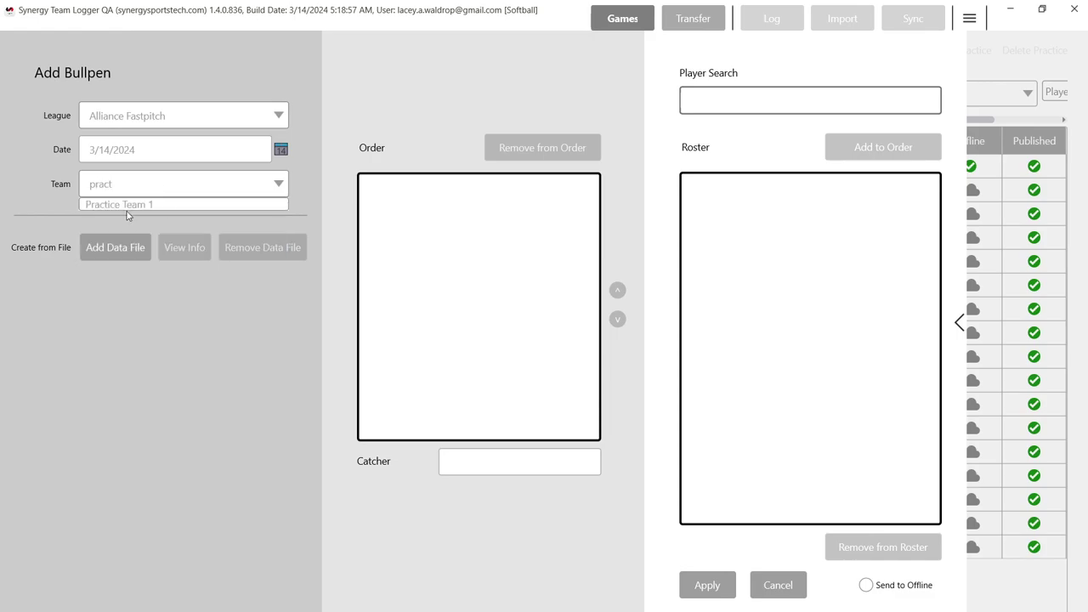
left_click(114, 205)
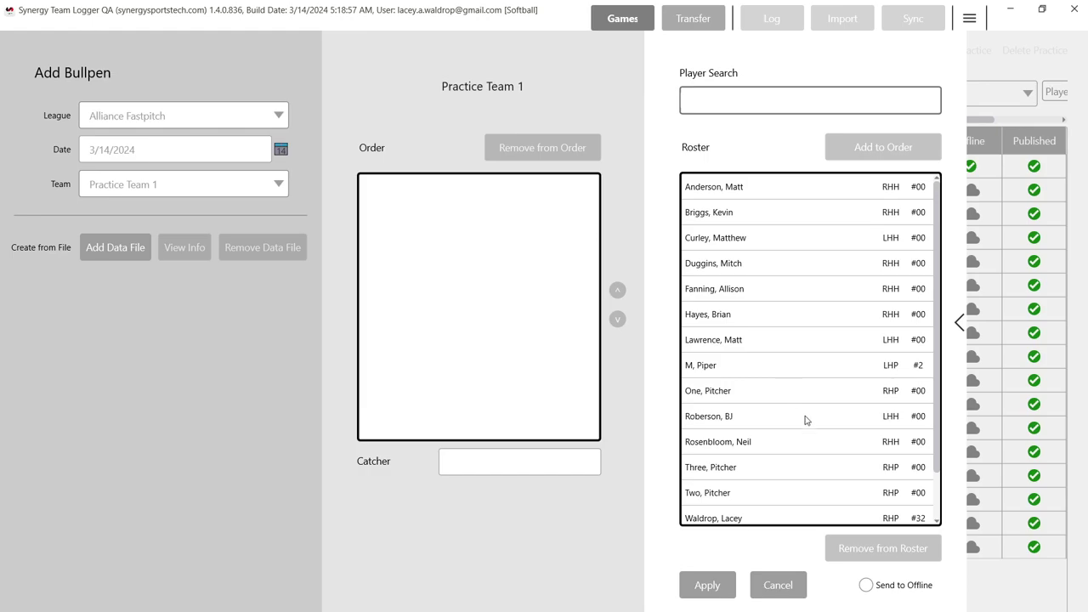
Add pitchers One, Two and Three to the order, set the catcher, and apply
double_click(741, 391)
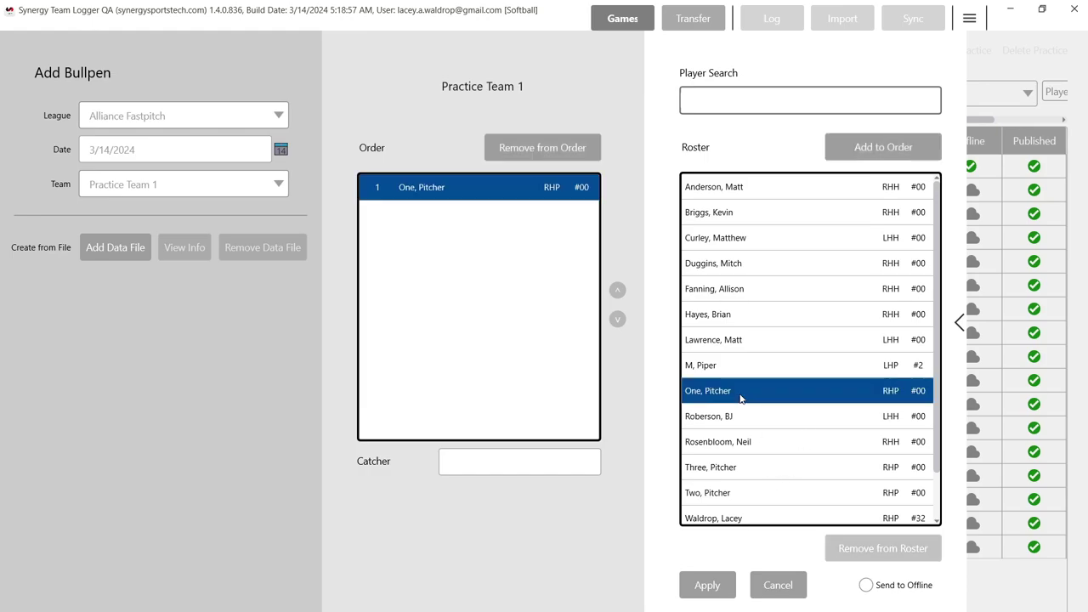
double_click(721, 491)
double_click(712, 468)
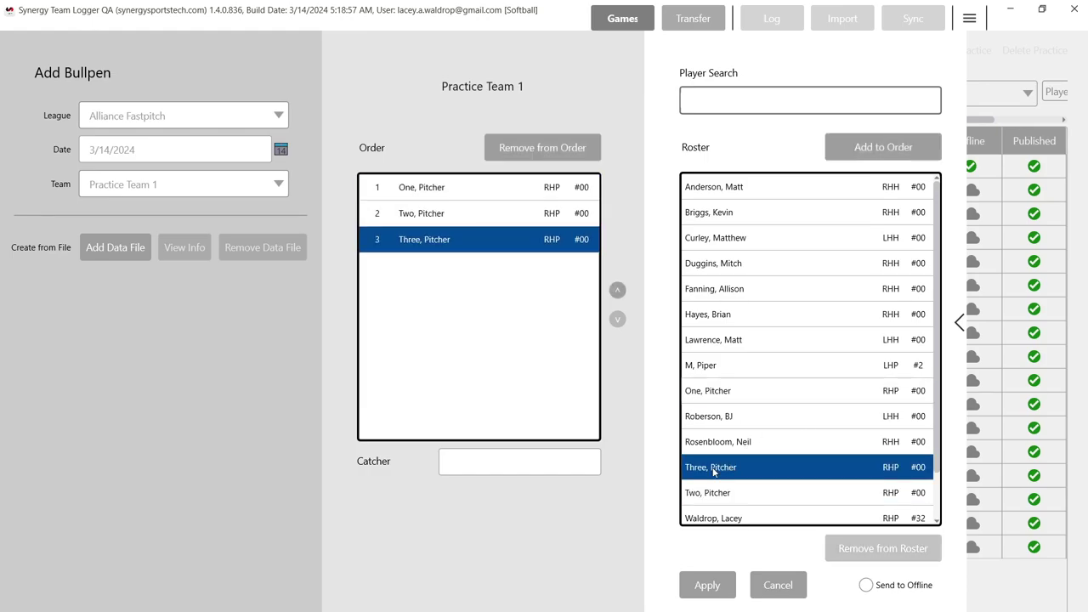
left_click(547, 459)
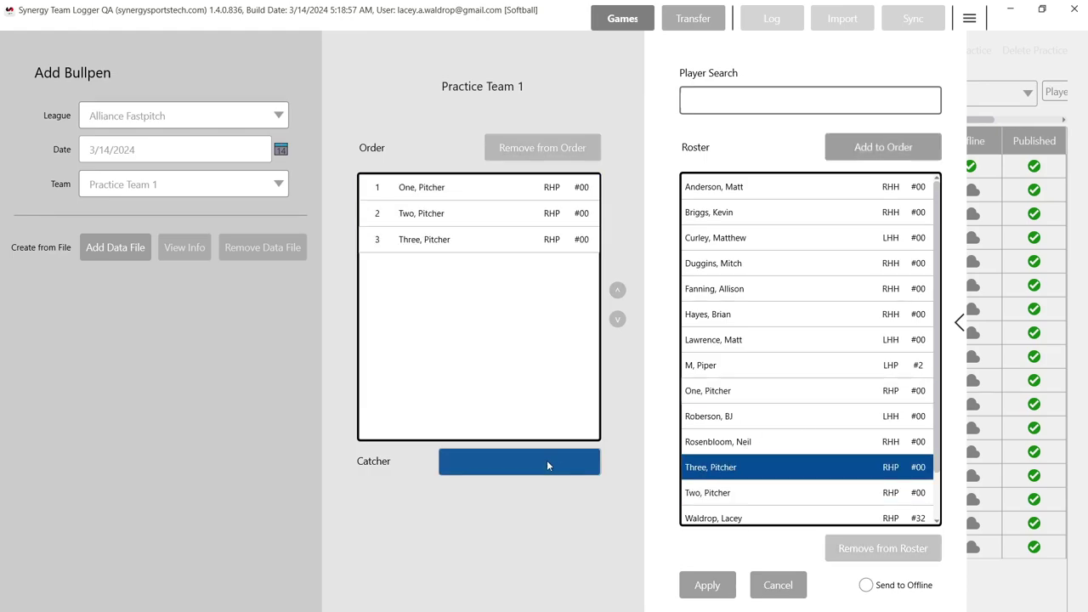
left_click(742, 519)
double_click(726, 502)
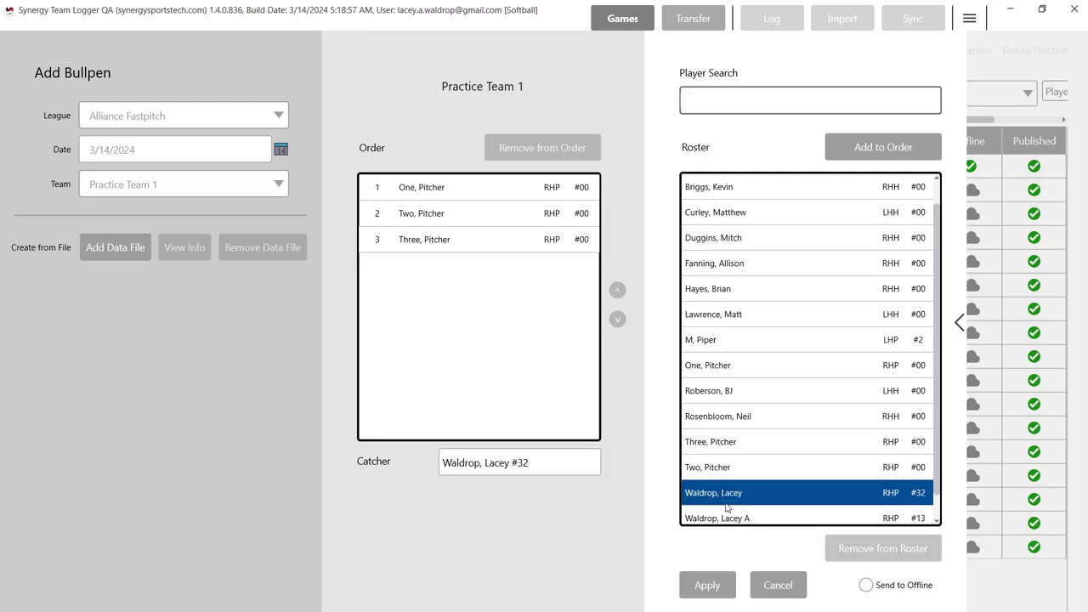
left_click(706, 586)
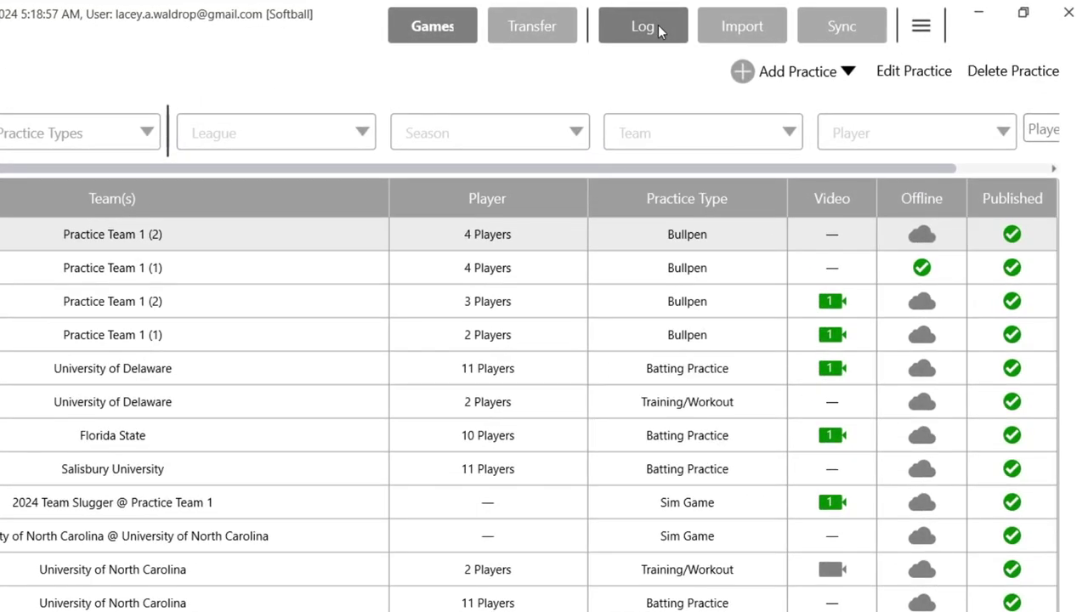
Open the Log screen for the new 3/14/2024 Bullpen practice
left_click(659, 28)
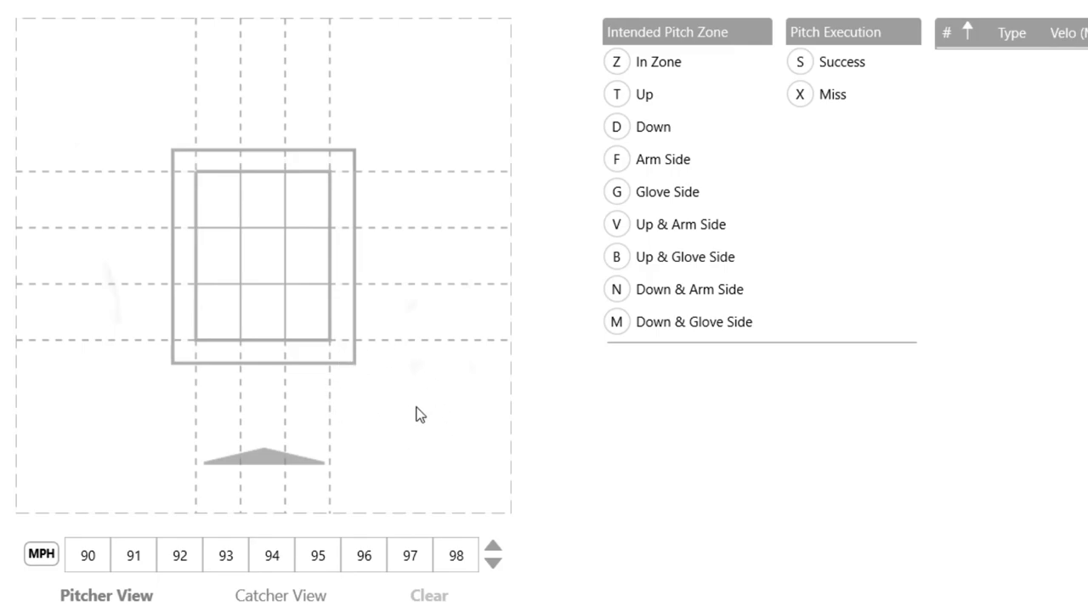
Set the first pitch's intended zone to In Zone instead of Up & Arm Side
left_click(617, 225)
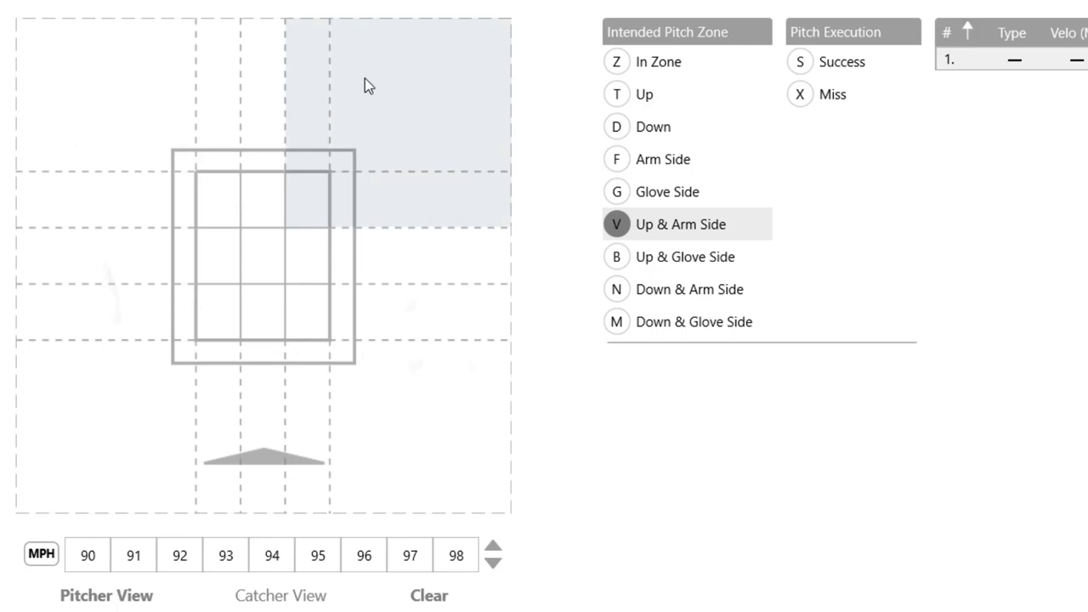
left_click(617, 226)
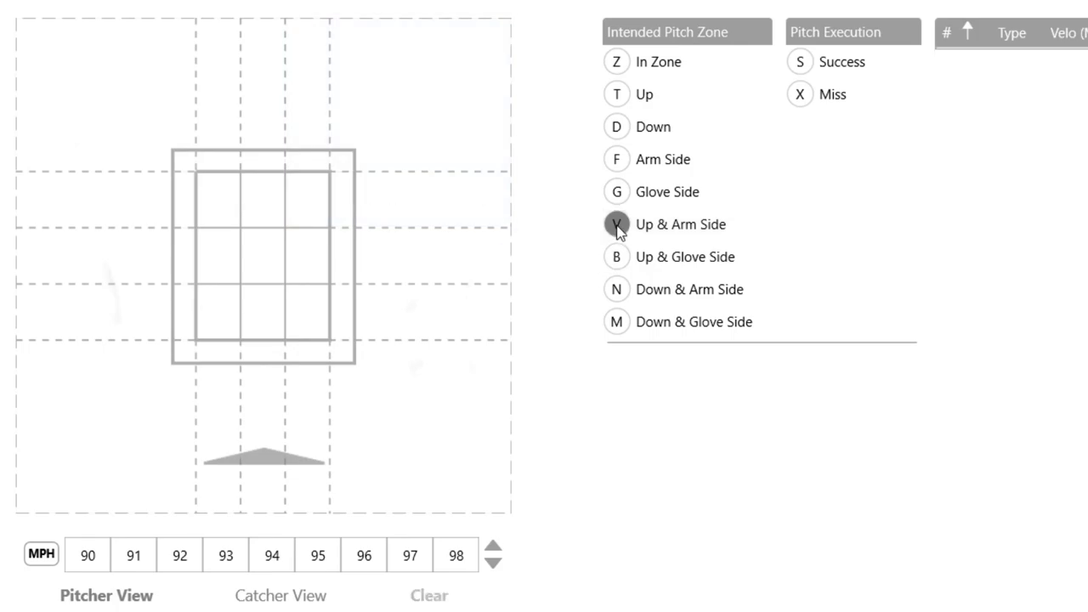
left_click(613, 68)
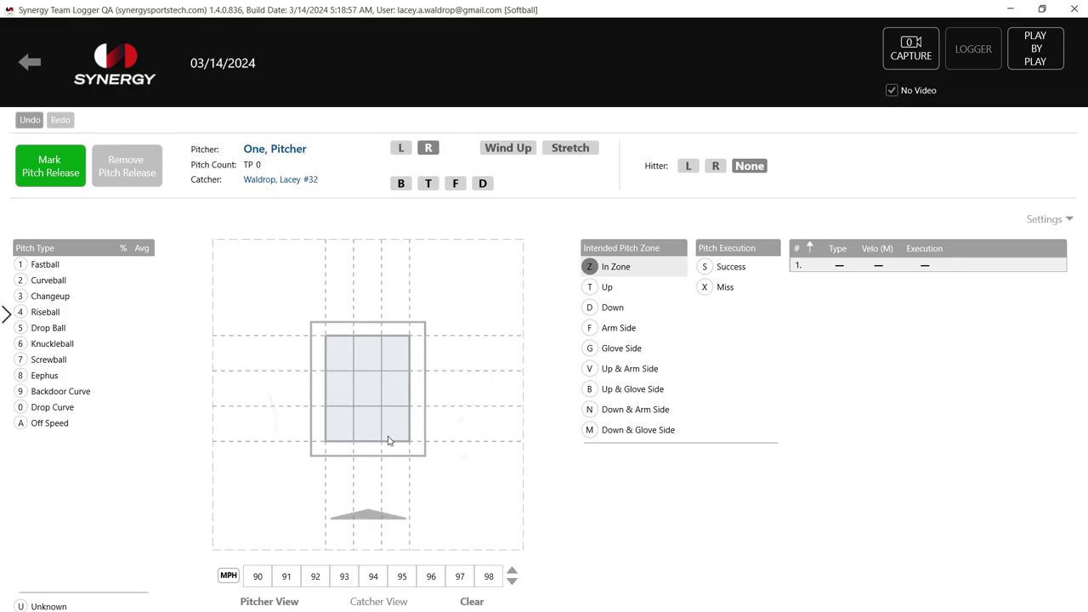
Clear the unfinished pitch, restore the logger window, and open the Videos folder
left_click(593, 269)
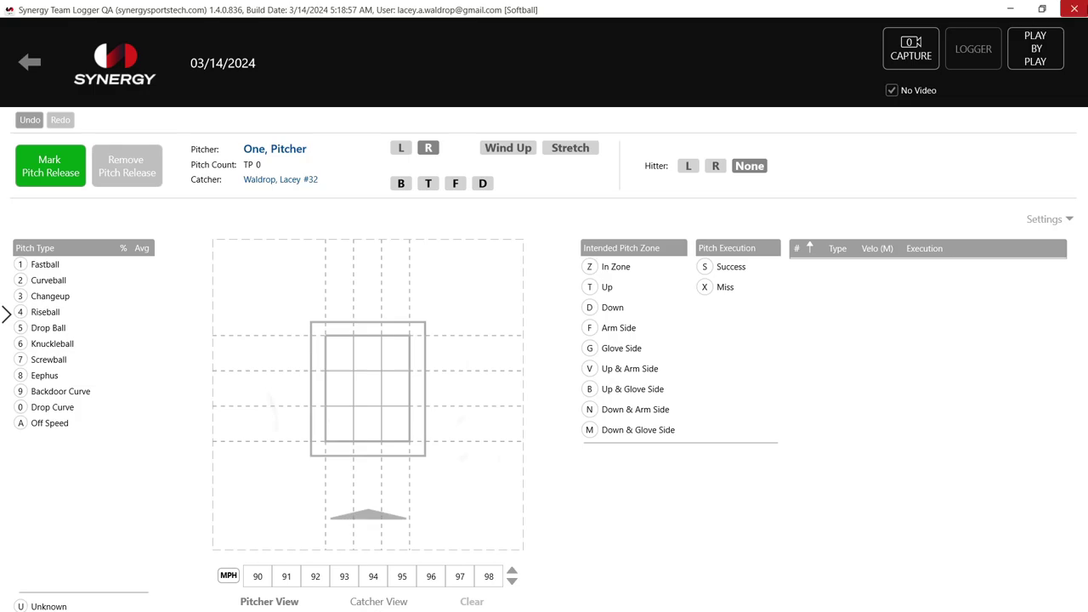
left_click(1041, 8)
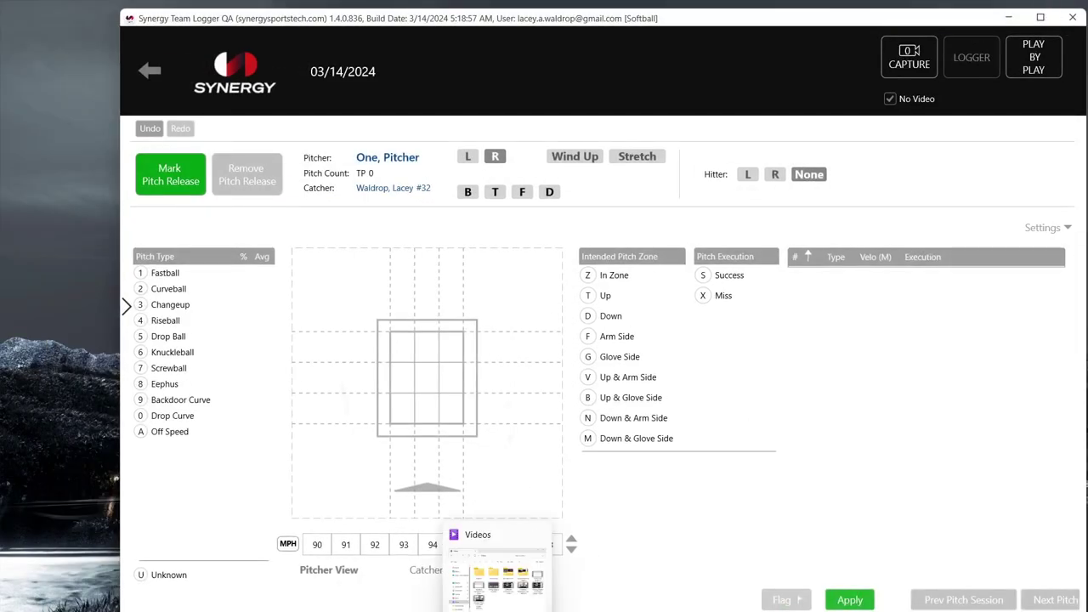
mouse_move(528, 611)
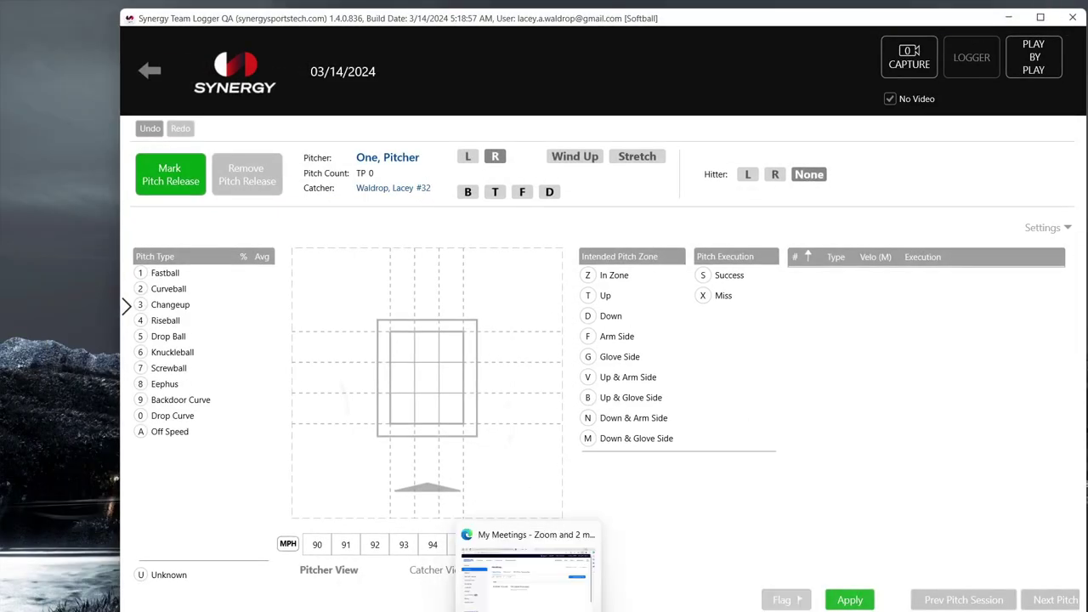
left_click(499, 581)
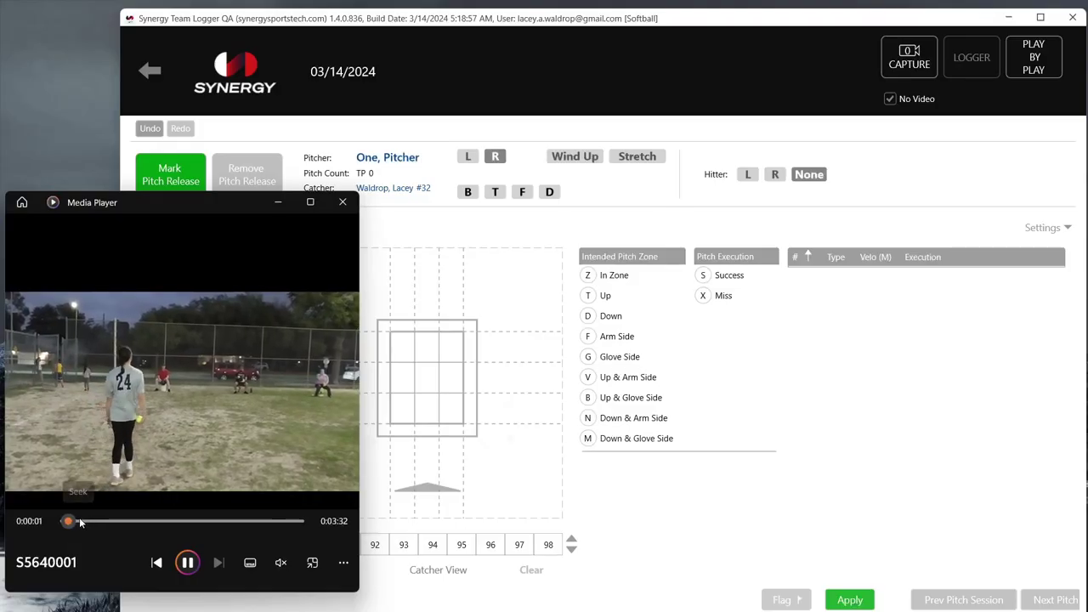
Pause the video near 13 seconds, move it left beside the logger, then resume playback
left_click(80, 521)
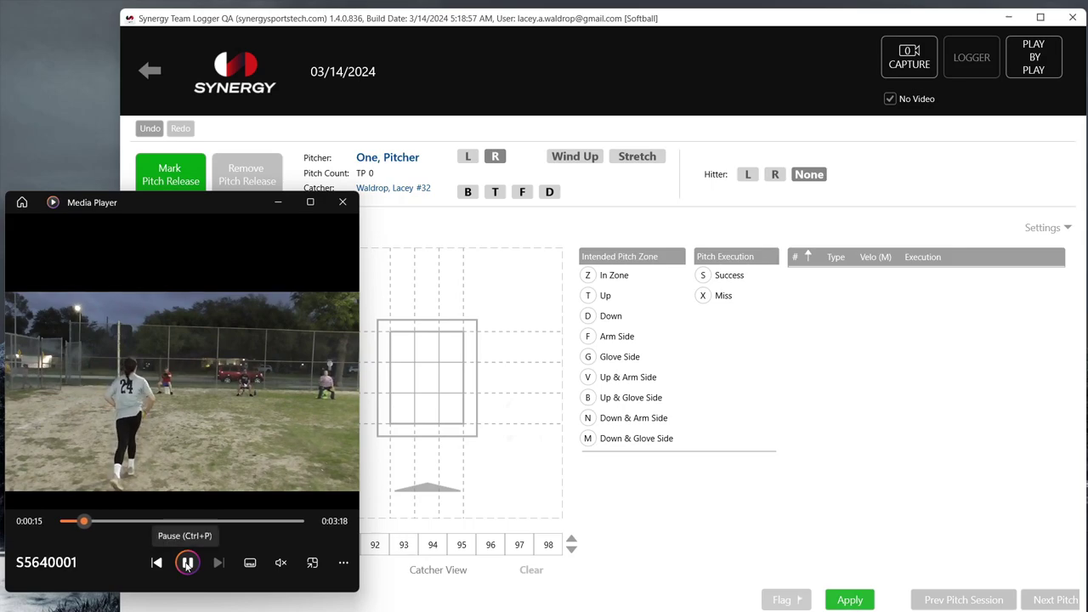
left_click(187, 562)
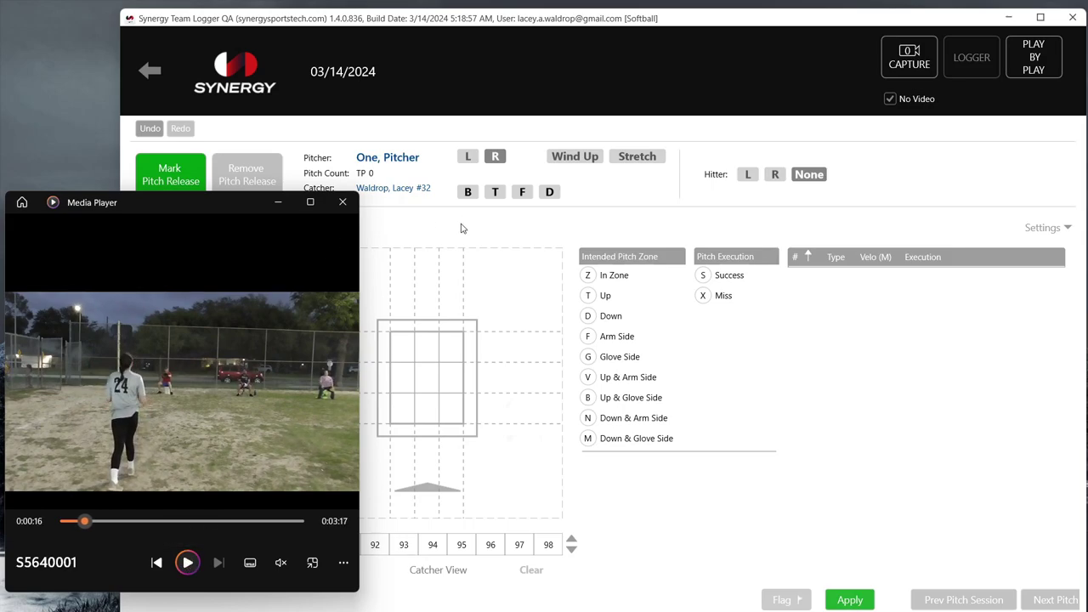
left_click_drag(167, 202, 116, 207)
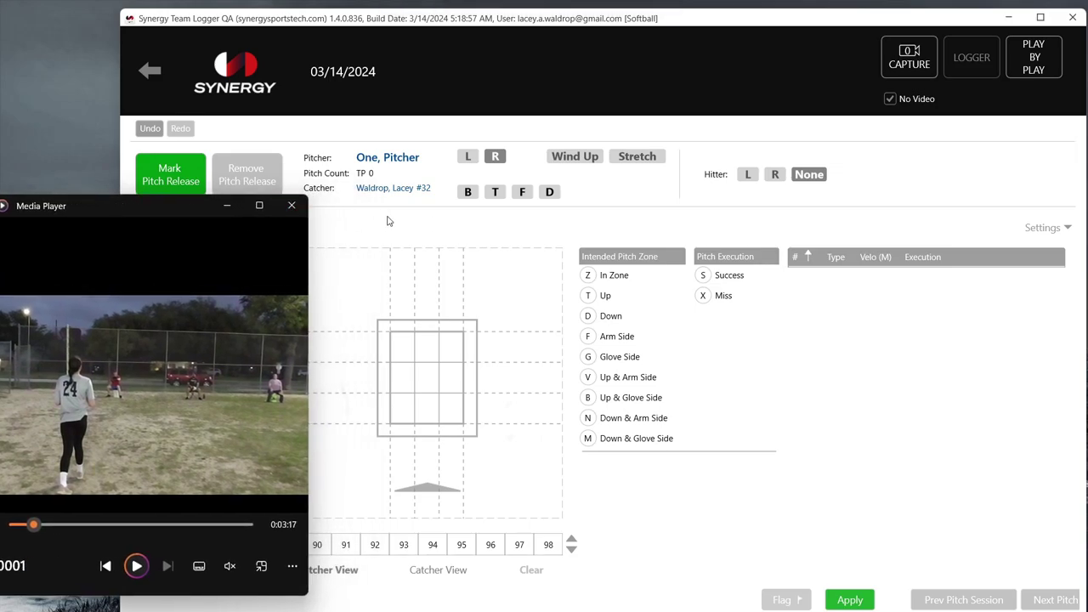
left_click(387, 227)
left_click_drag(62, 207, 57, 206)
left_click(357, 230)
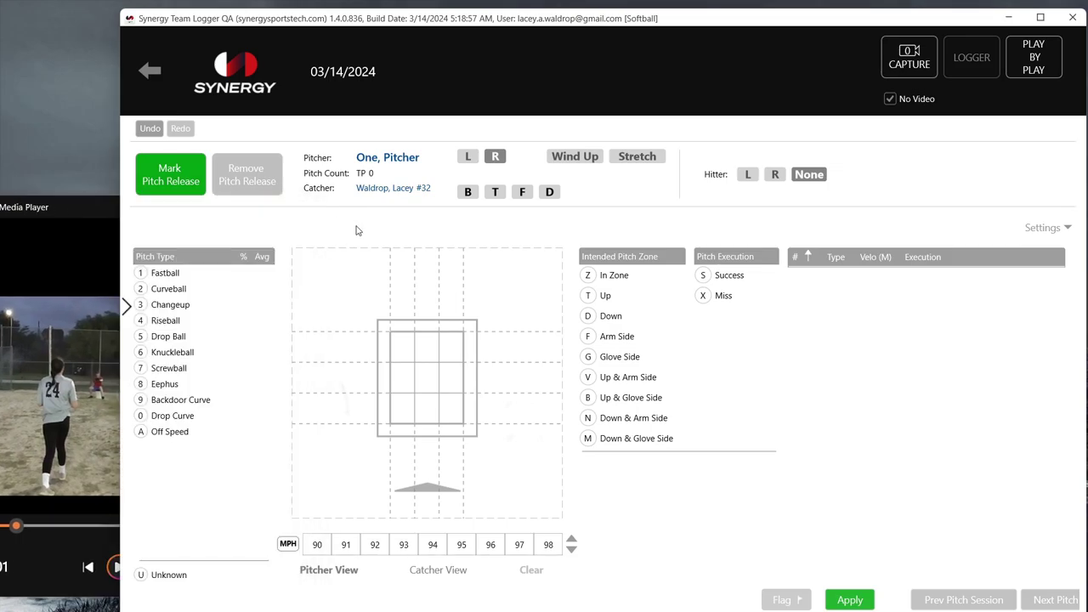
left_click(116, 574)
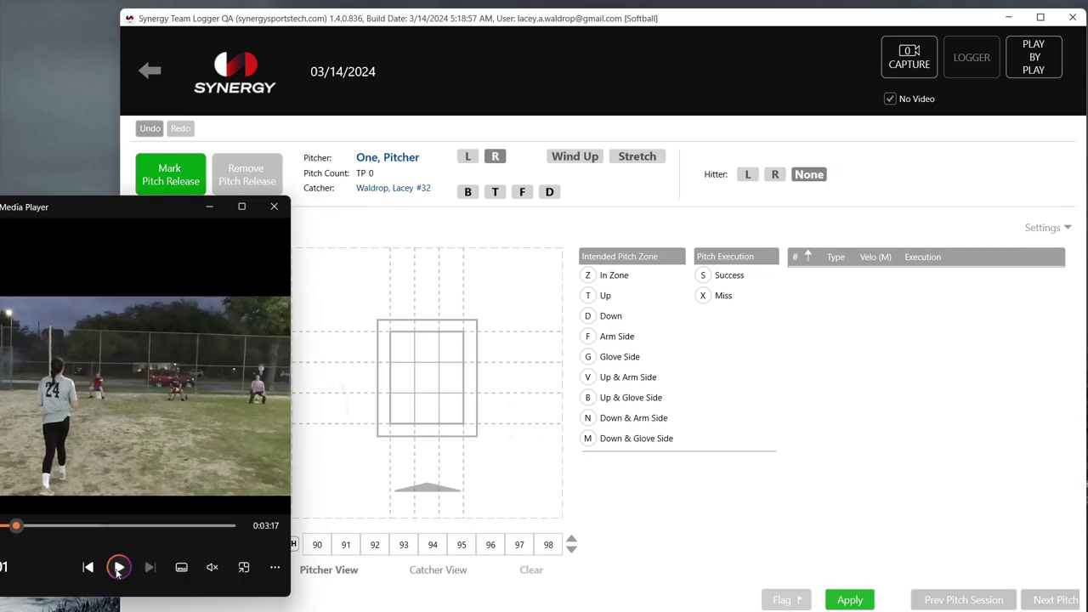
left_click(181, 189)
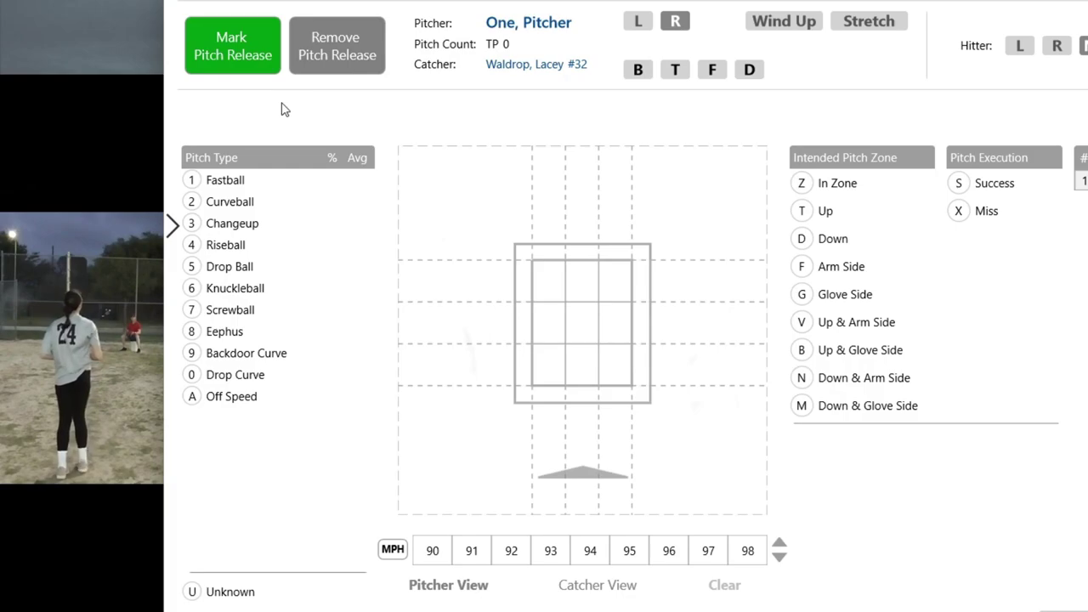
Log a Fastball, intended In Zone, located low and outside, as a miss
left_click(257, 41)
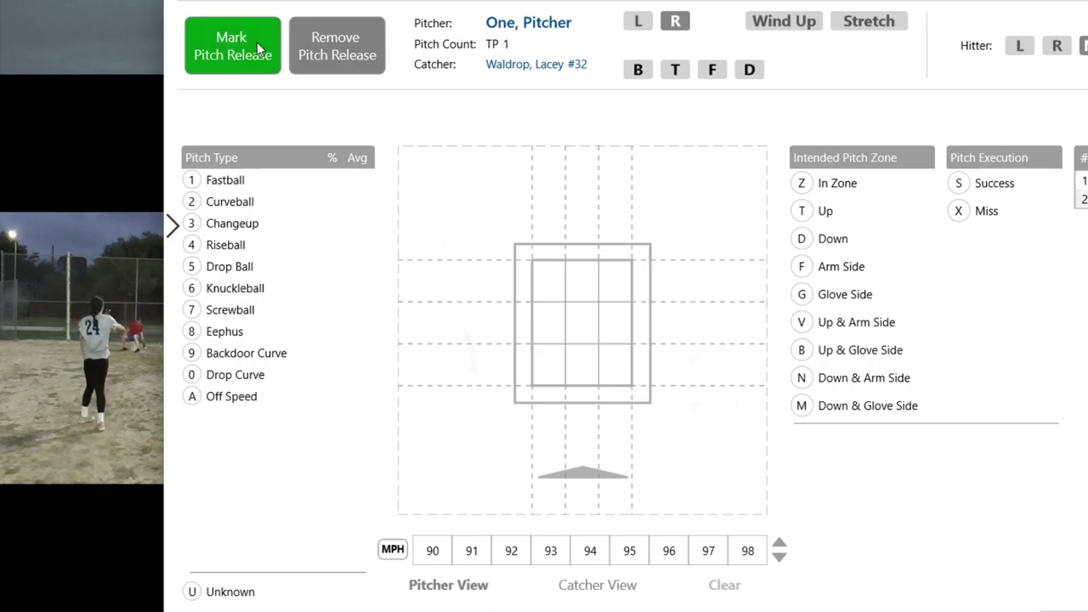
left_click(224, 183)
left_click(851, 185)
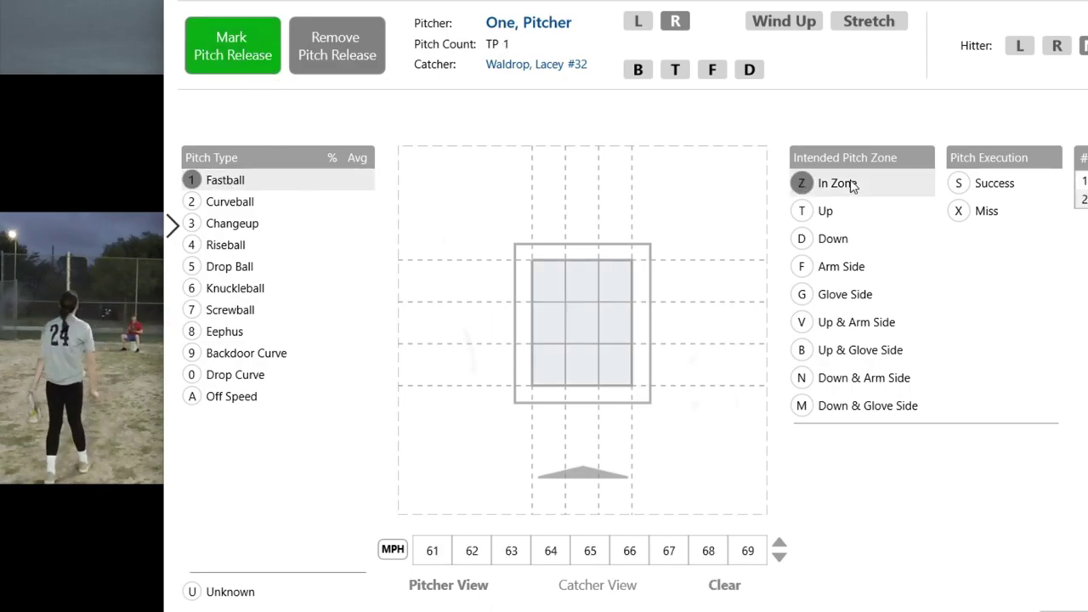
left_click(666, 425)
key("s")
key("x")
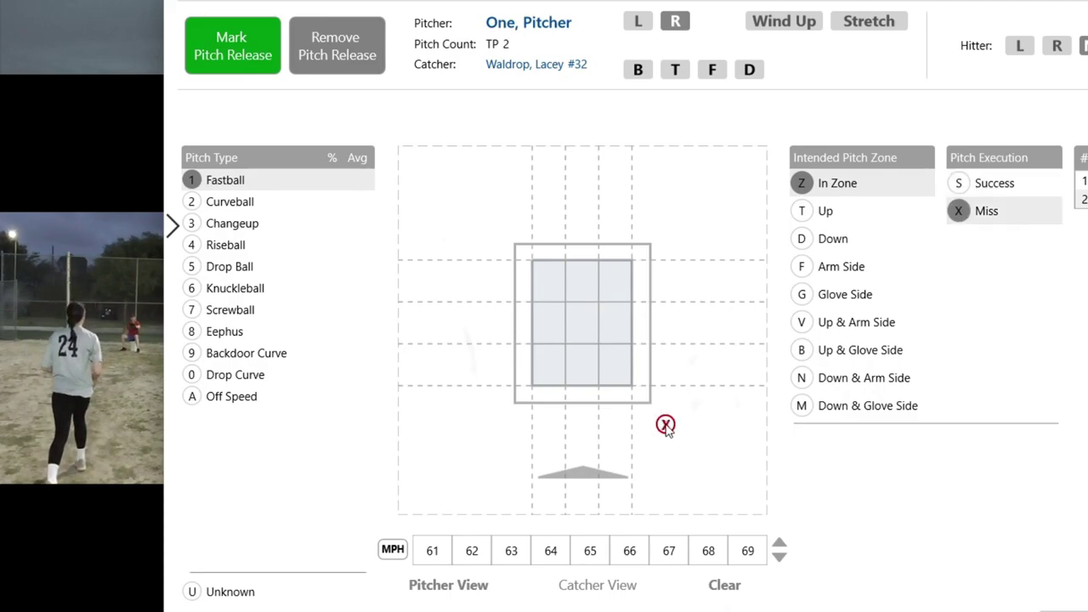
Mark the next pitch as a Fastball, intended In Zone, located inside the strike zone
left_click(235, 54)
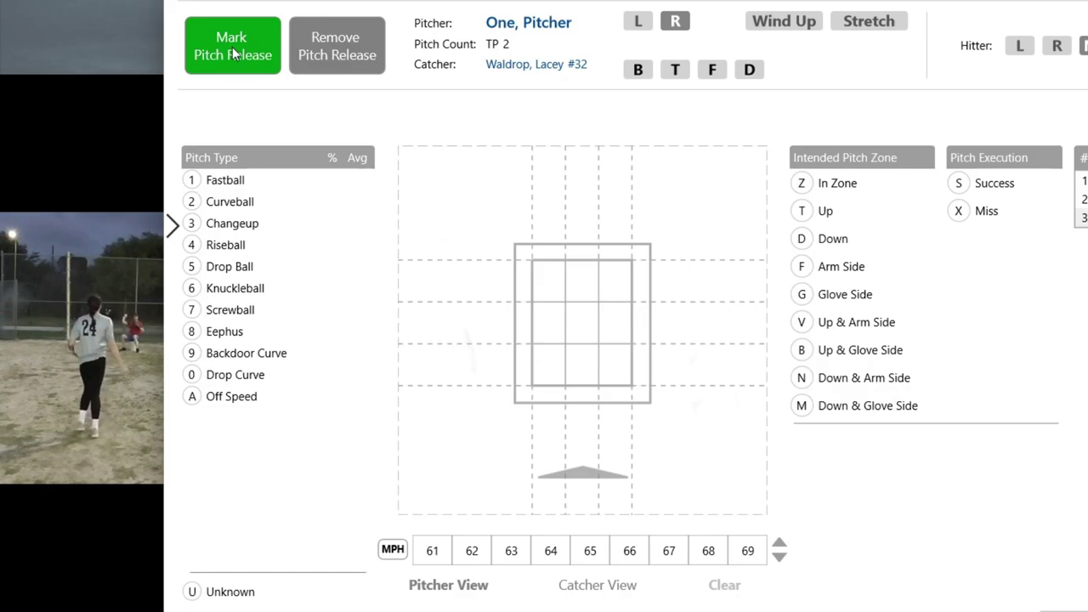
left_click(212, 184)
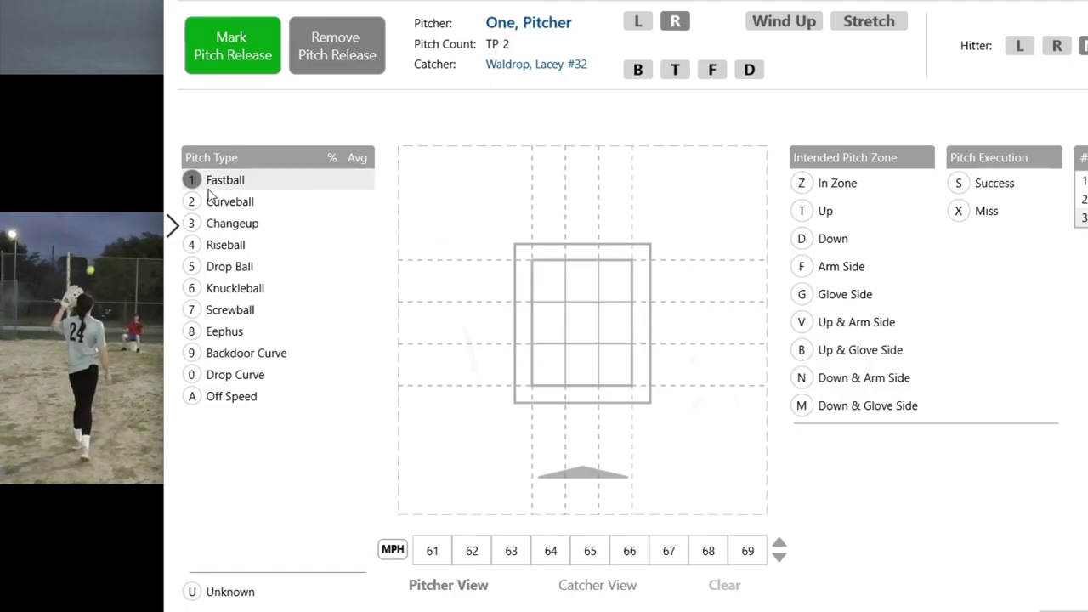
left_click(841, 189)
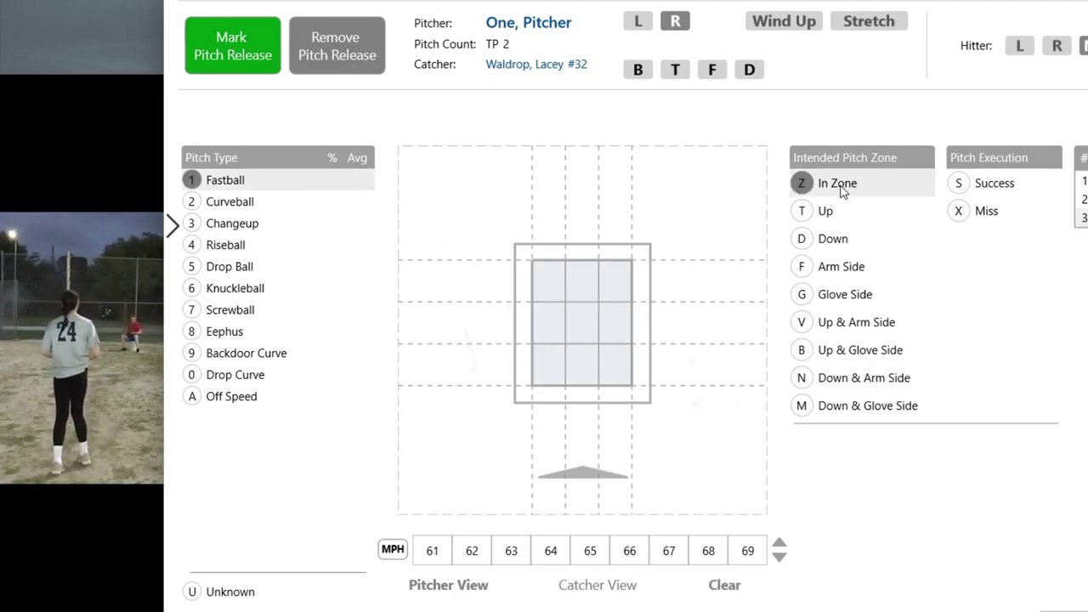
left_click(624, 292)
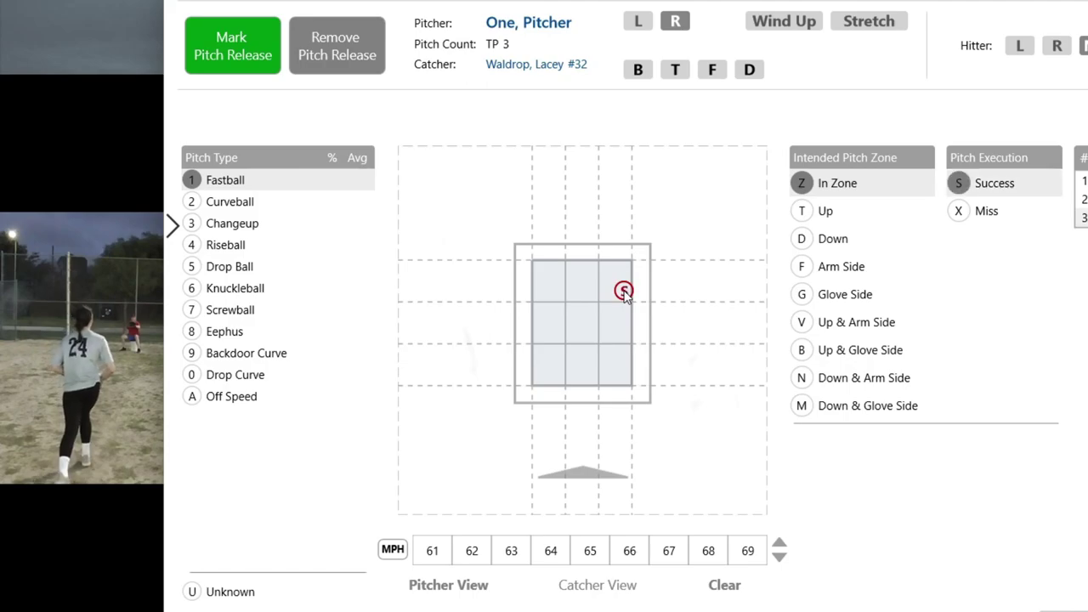
Log the next Fastball above the strike zone as a miss, intended In Zone
left_click(239, 43)
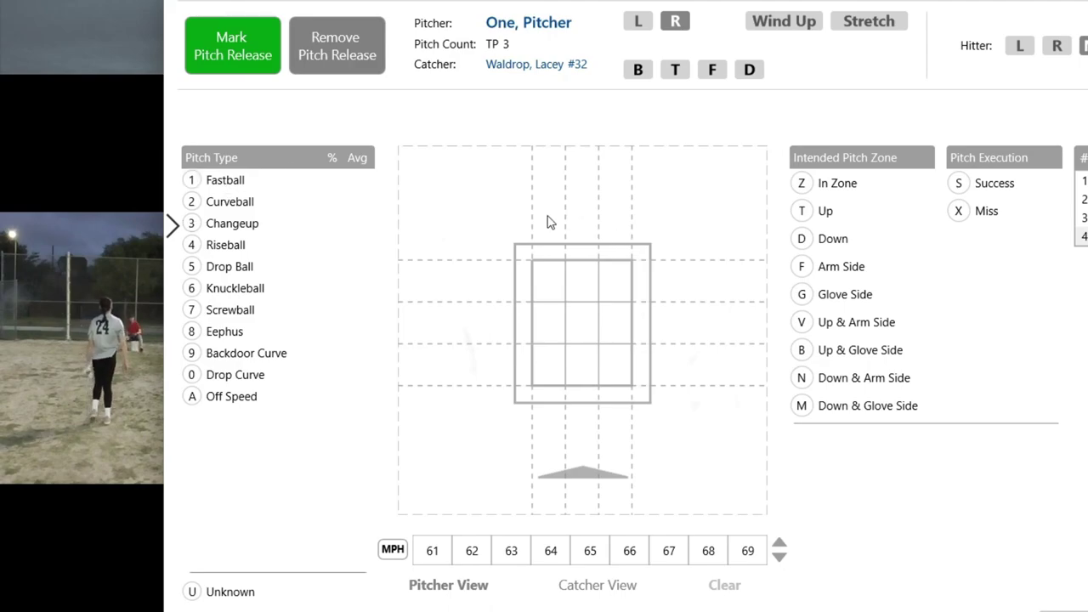
left_click(250, 181)
left_click(531, 193)
key("s")
key("x")
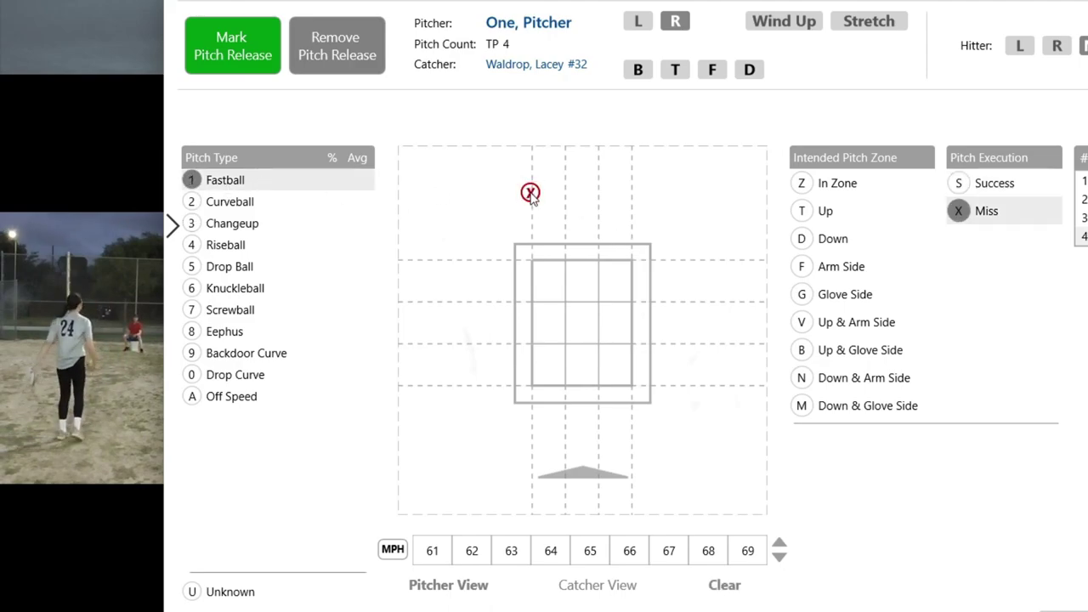
left_click(840, 189)
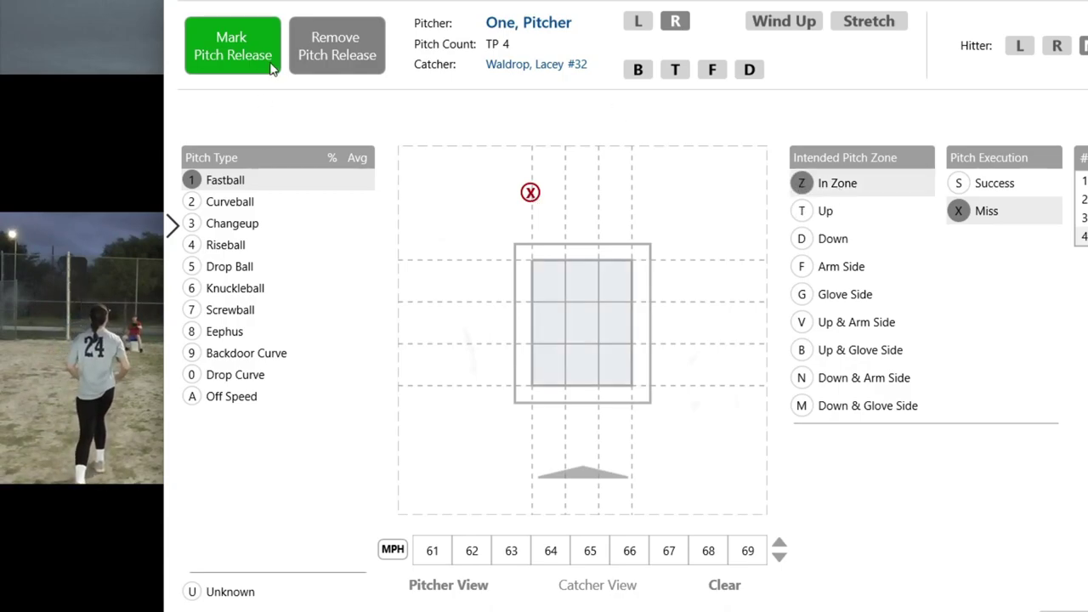
Log a final in-zone Fastball as a success, then advance to Pitcher Two
left_click(245, 48)
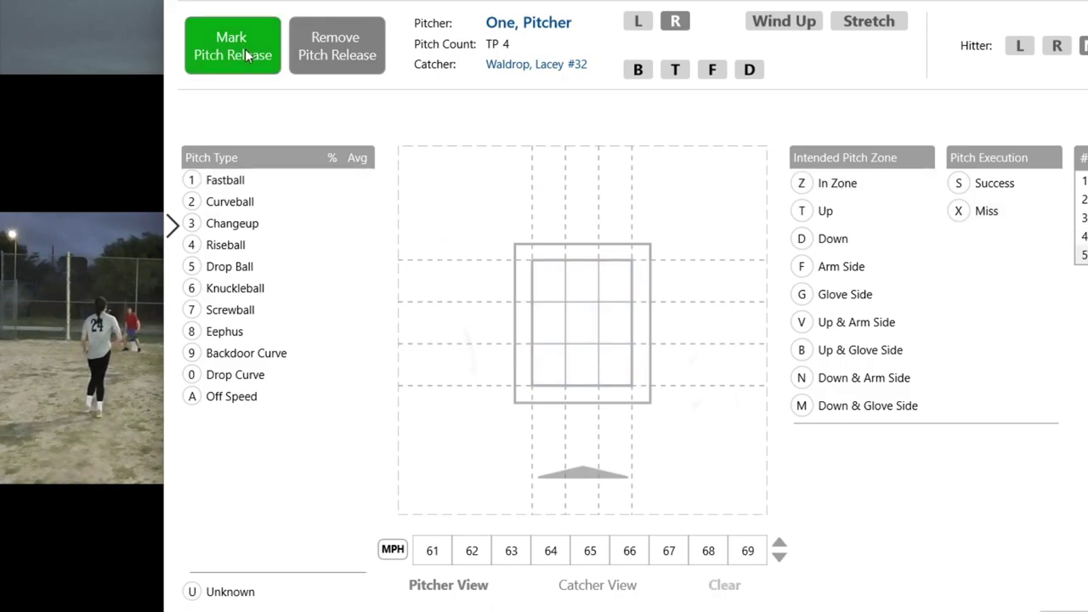
left_click(248, 210)
left_click(224, 180)
left_click(824, 183)
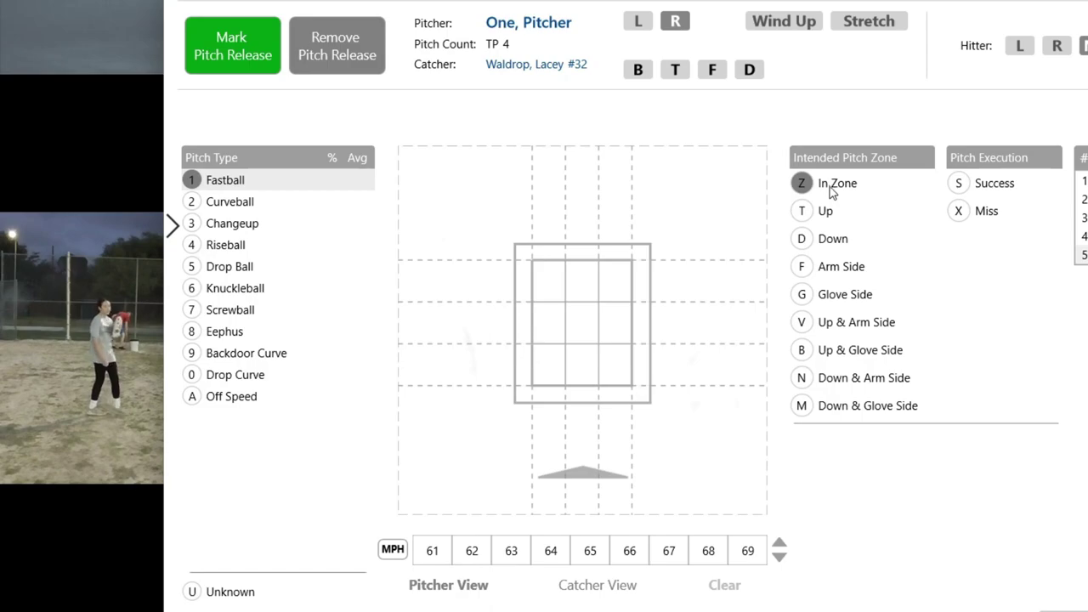
left_click(627, 316)
key("s")
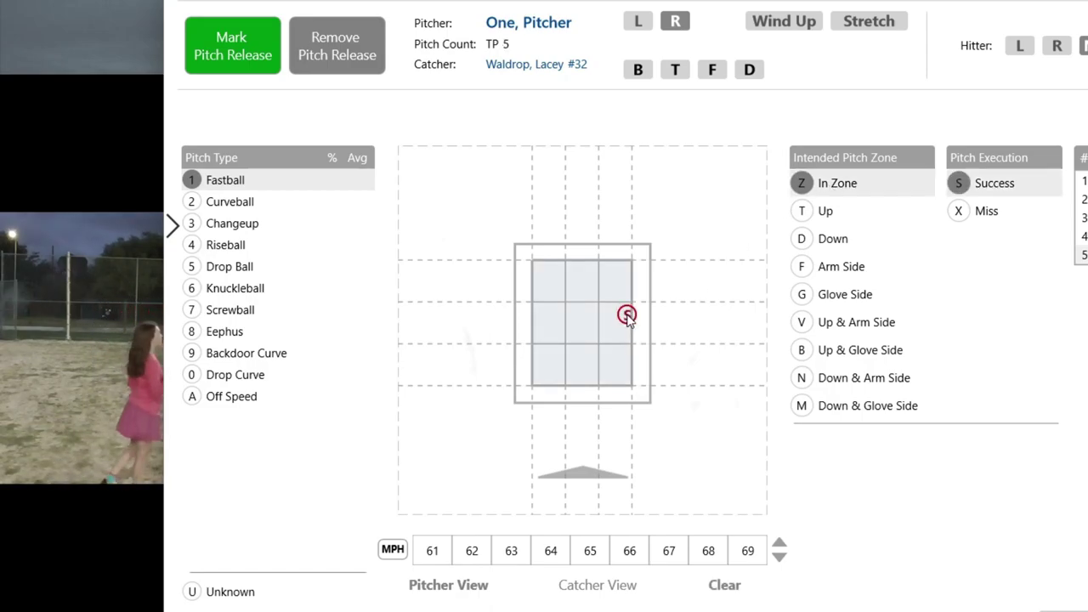
mouse_move(122, 450)
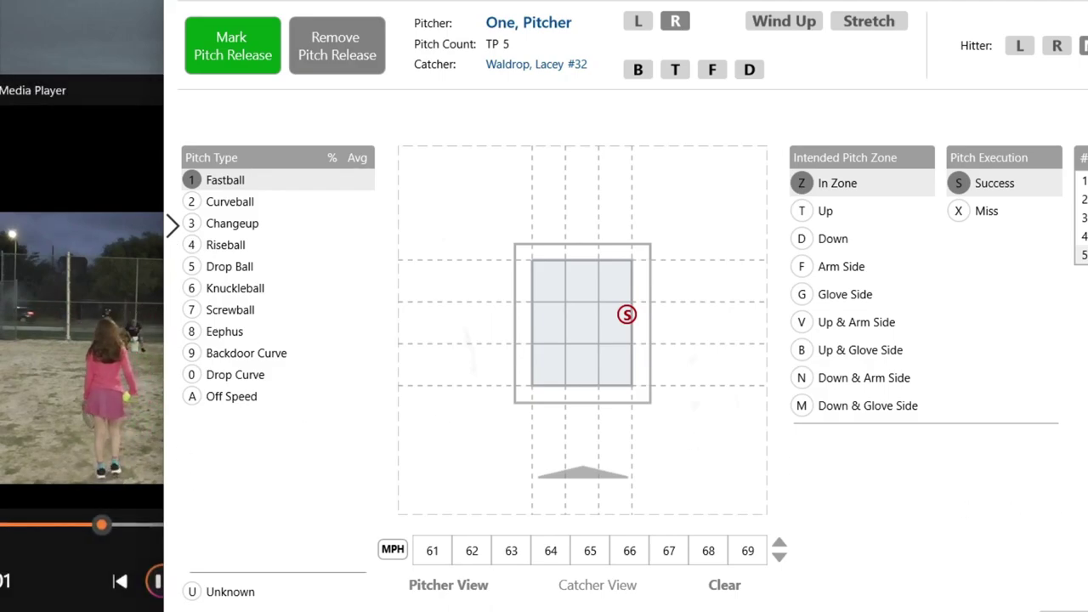
key("Return")
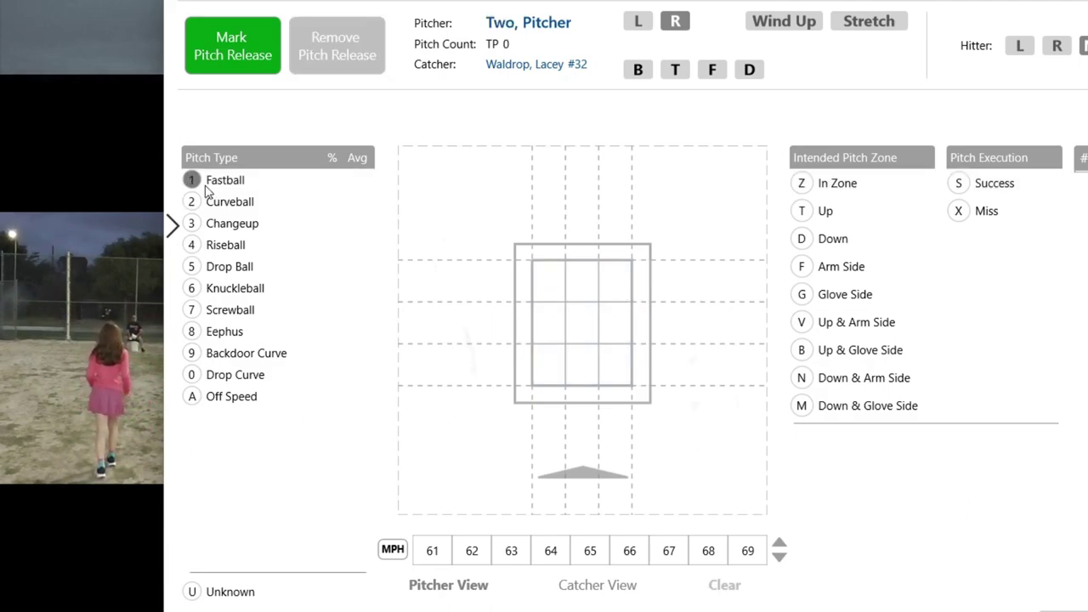
Log Pitcher Two's first Fastball, intended In Zone, below the right corner, as a miss
left_click(242, 55)
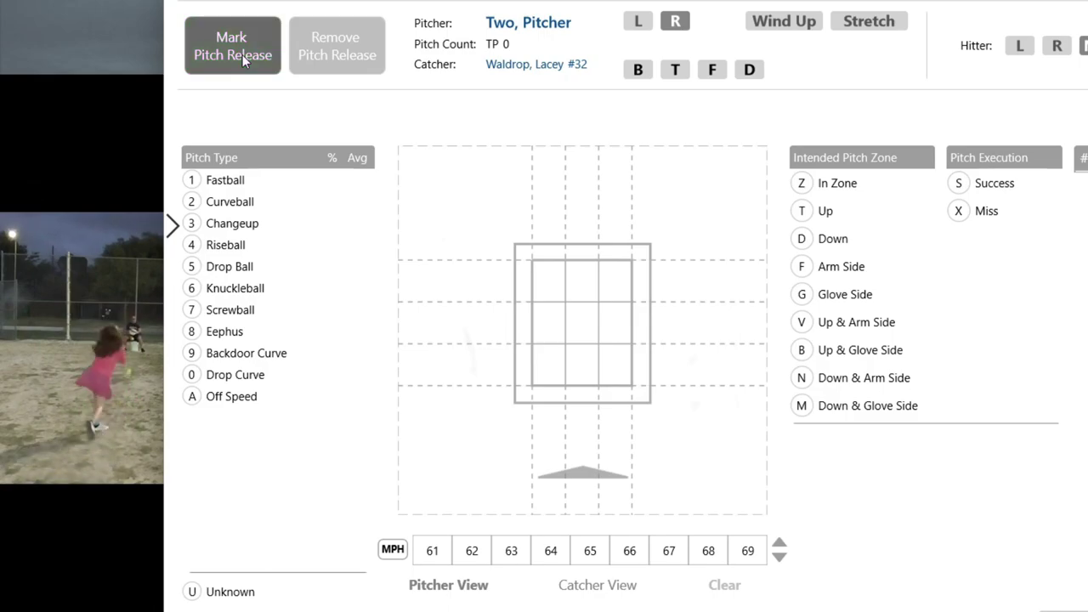
key("1")
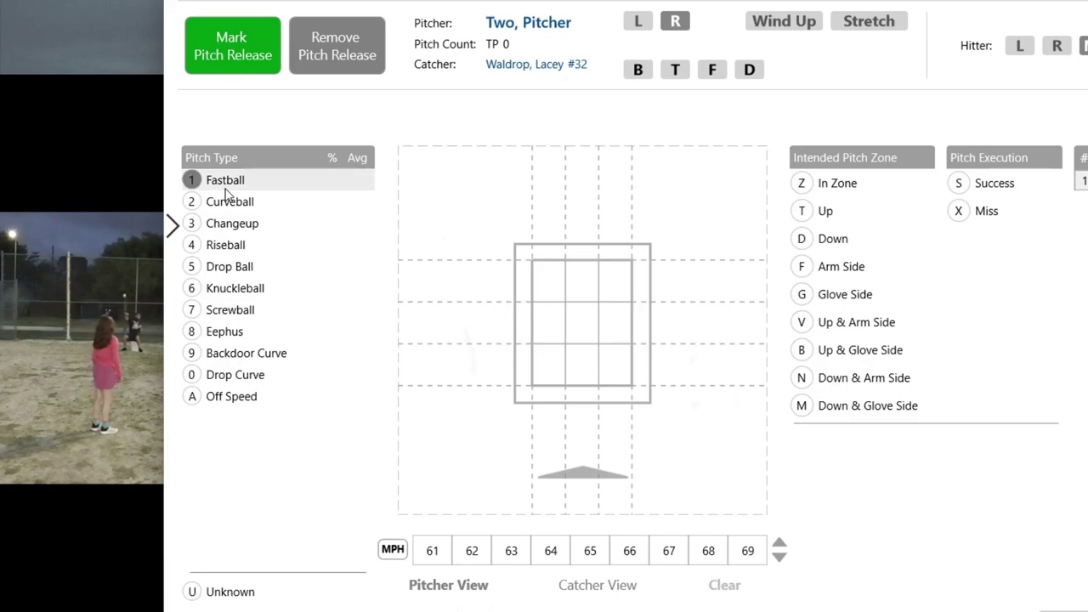
left_click(835, 188)
left_click(833, 188)
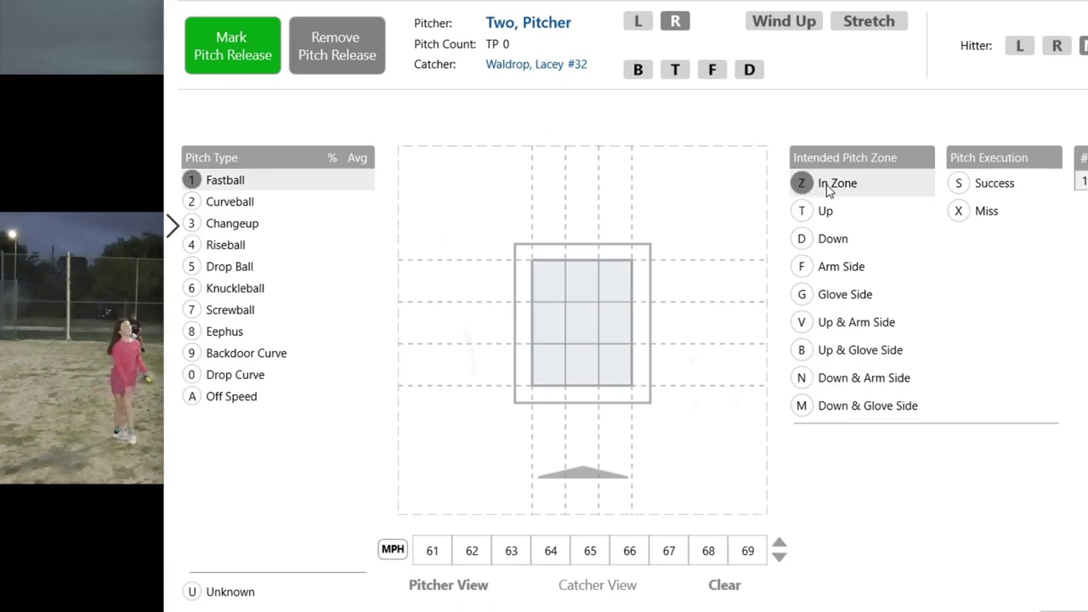
left_click(651, 417)
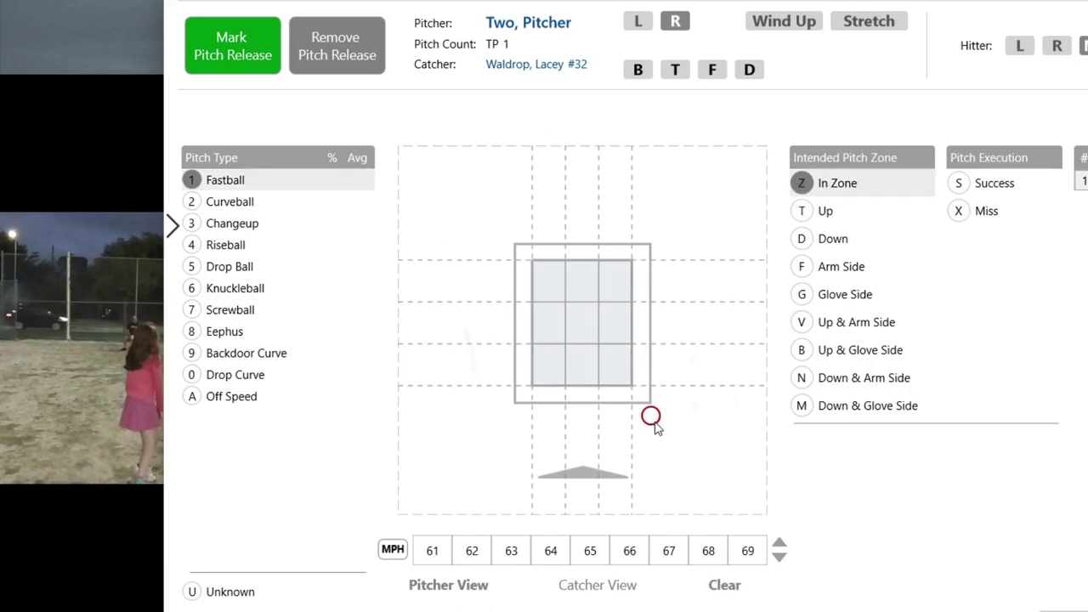
key("s")
key("x")
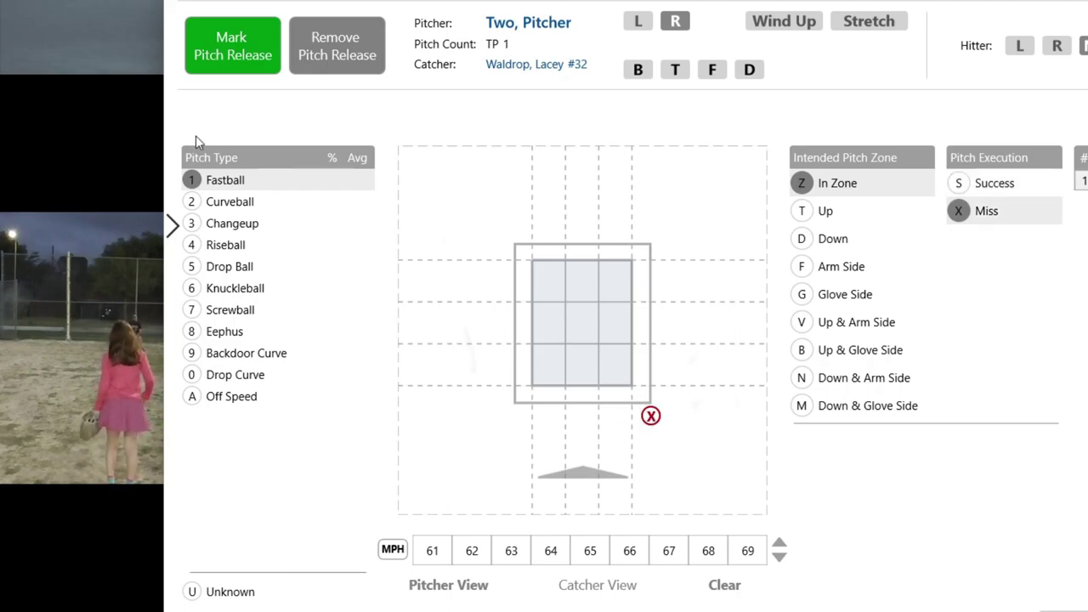
Log the second Fastball at the zone's right edge, intended In Zone, as a success
left_click(228, 53)
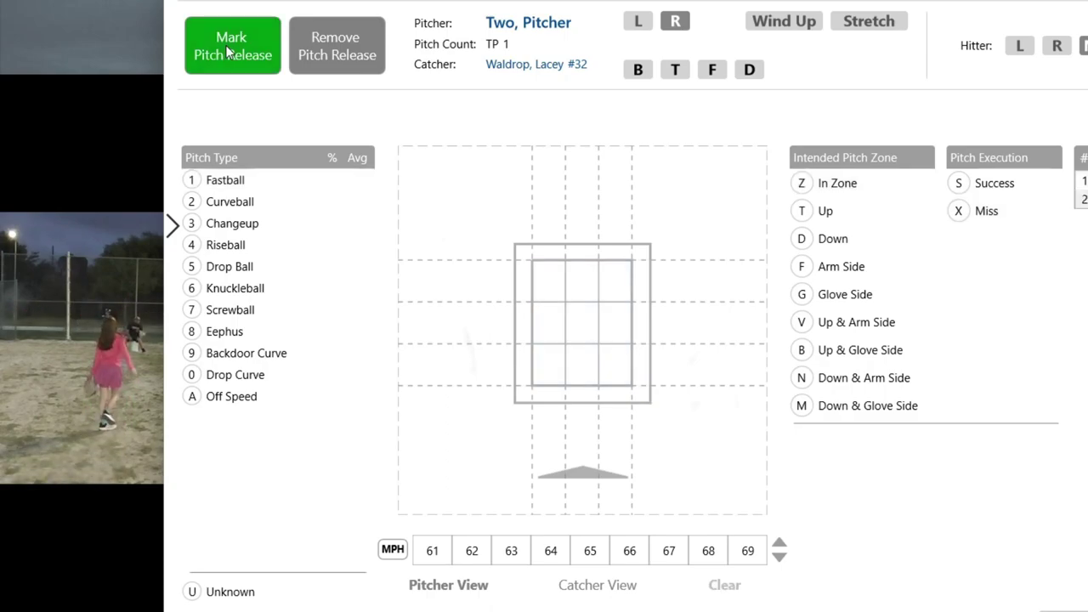
left_click(225, 184)
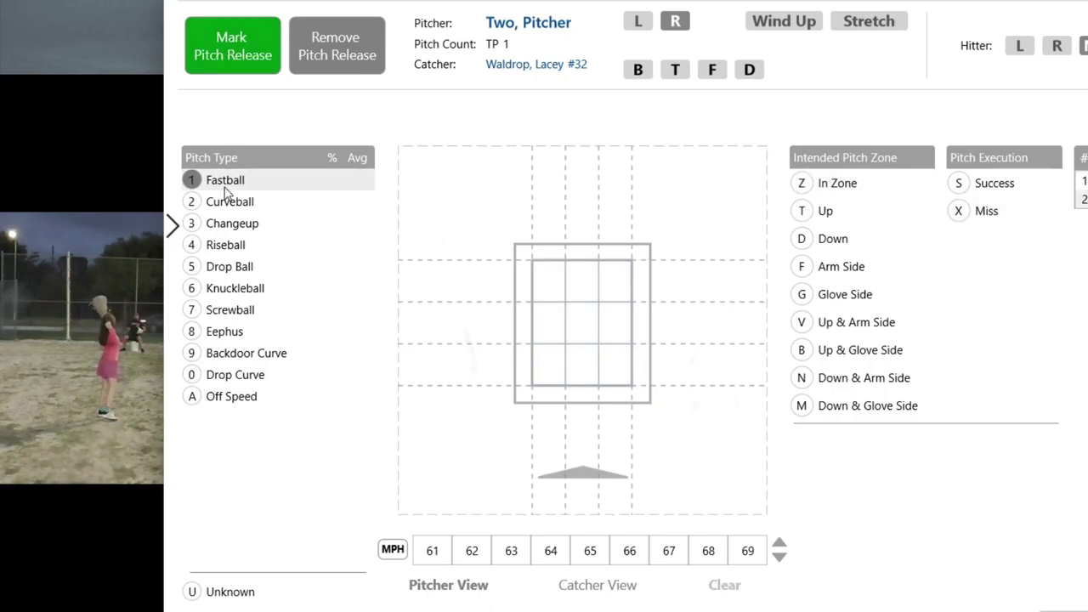
left_click(642, 328)
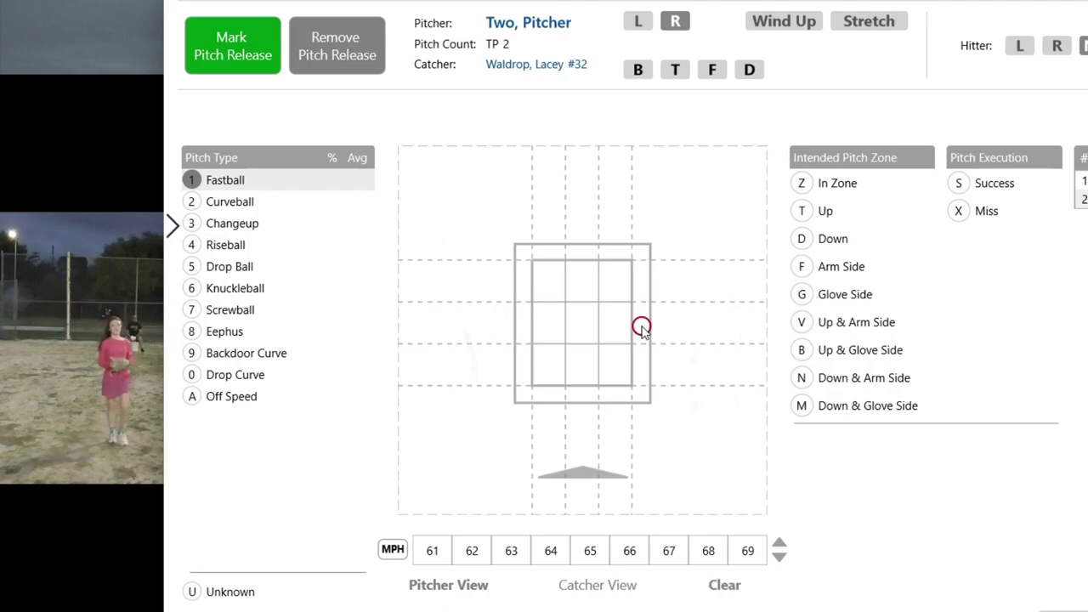
left_click(804, 183)
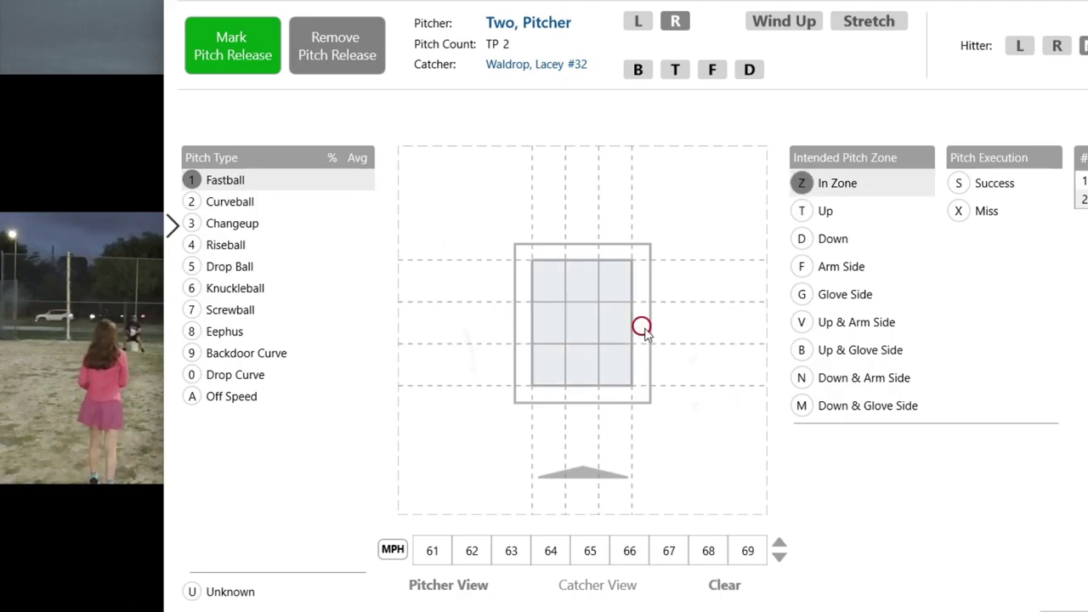
key("s")
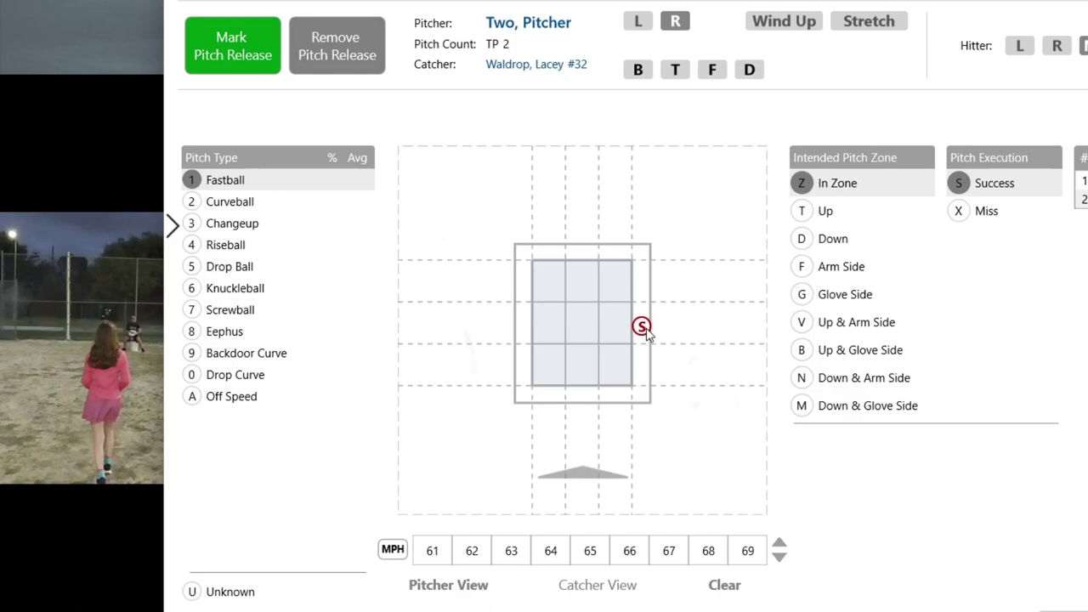
Log the third Fastball just above the strike zone, intended In Zone, as a miss
left_click(232, 57)
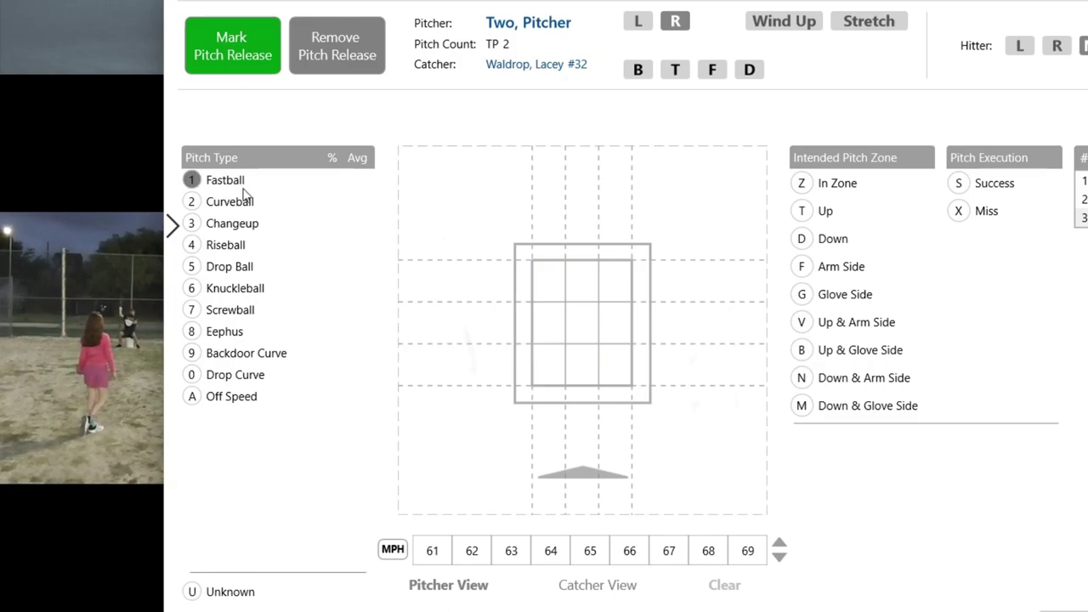
left_click(214, 181)
left_click(831, 183)
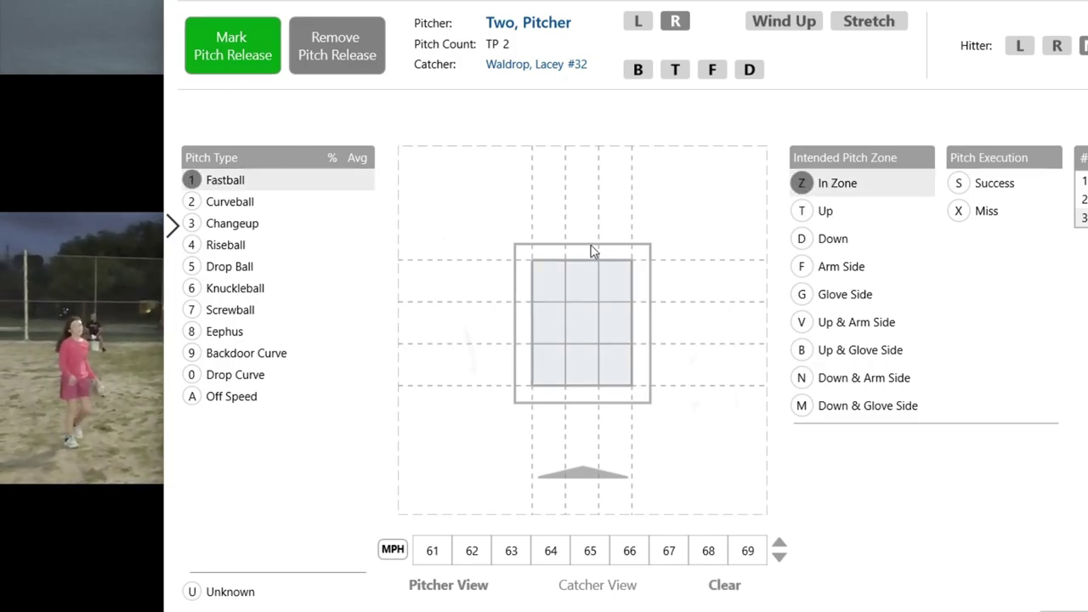
left_click(618, 231)
key("s")
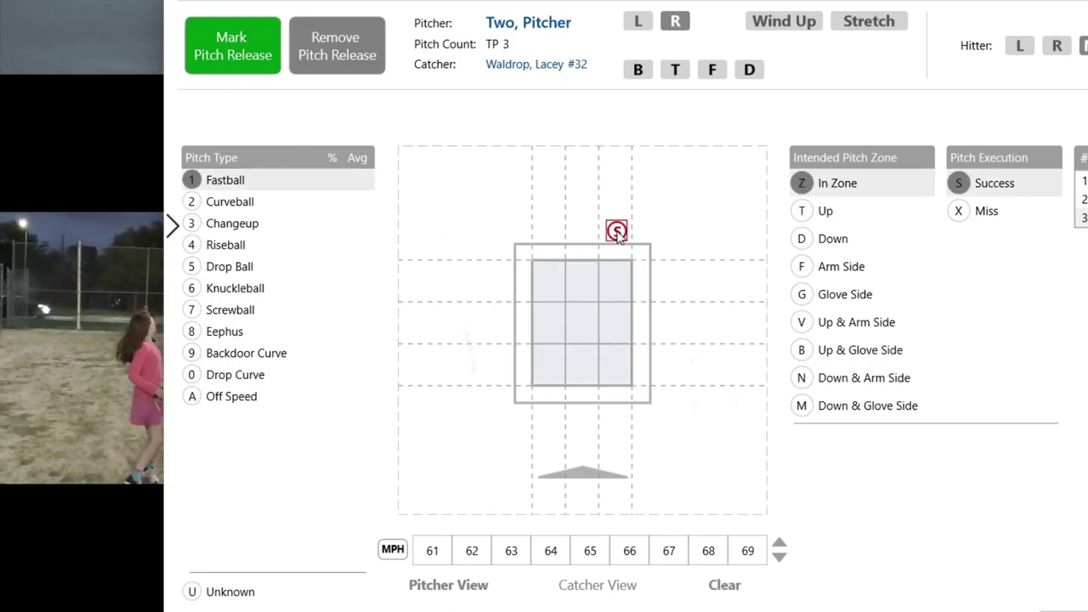
key("x")
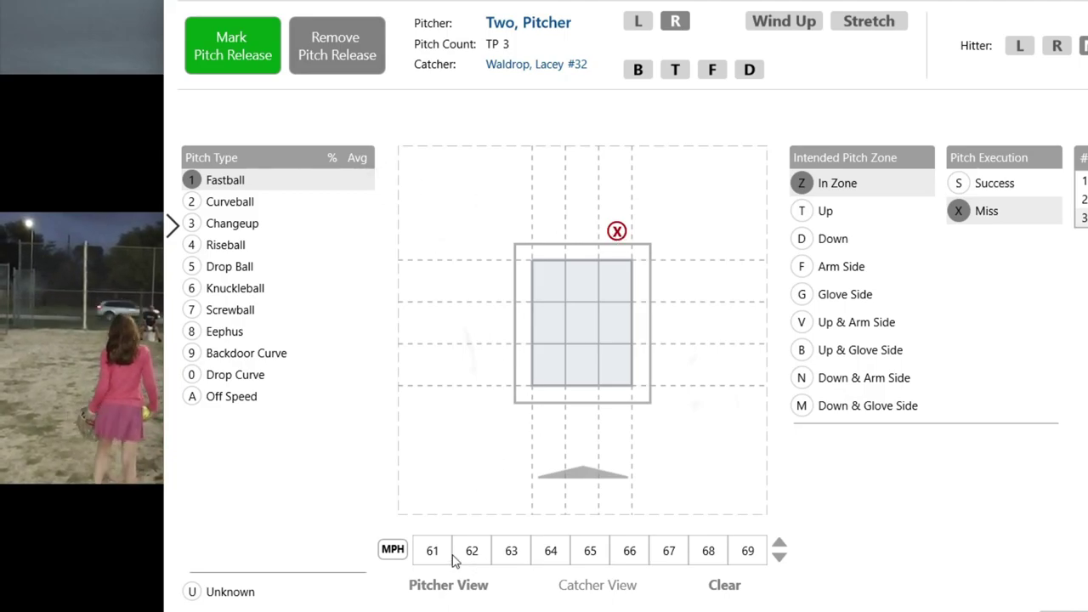
Set up the fourth pitch as a high-left in-zone Fastball miss, then pause the video
left_click(233, 53)
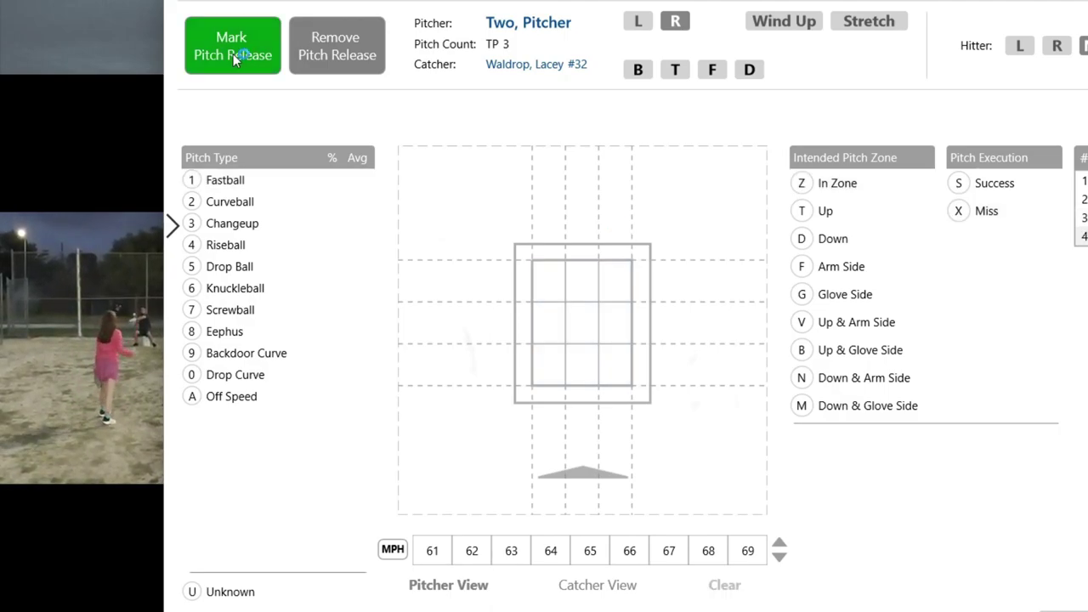
left_click(512, 209)
left_click(228, 210)
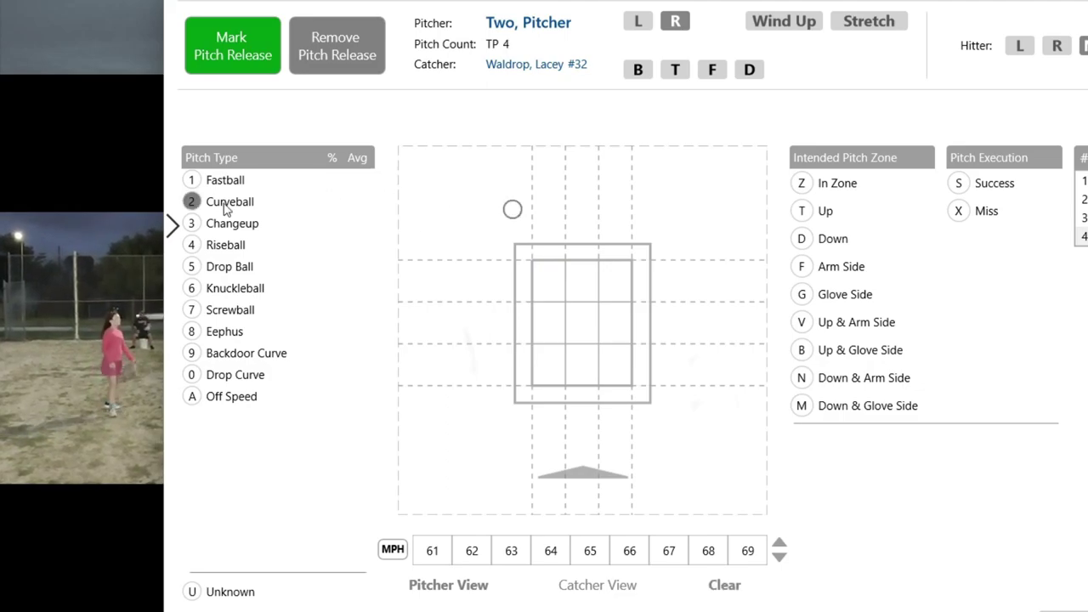
left_click(495, 209)
key("s")
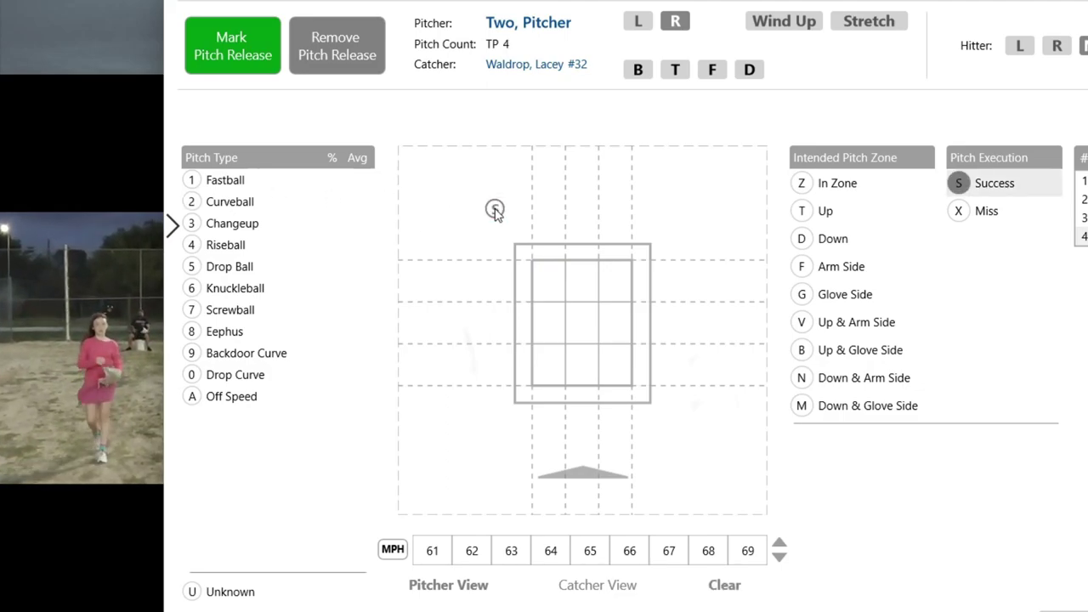
key("x")
left_click(230, 179)
left_click(855, 186)
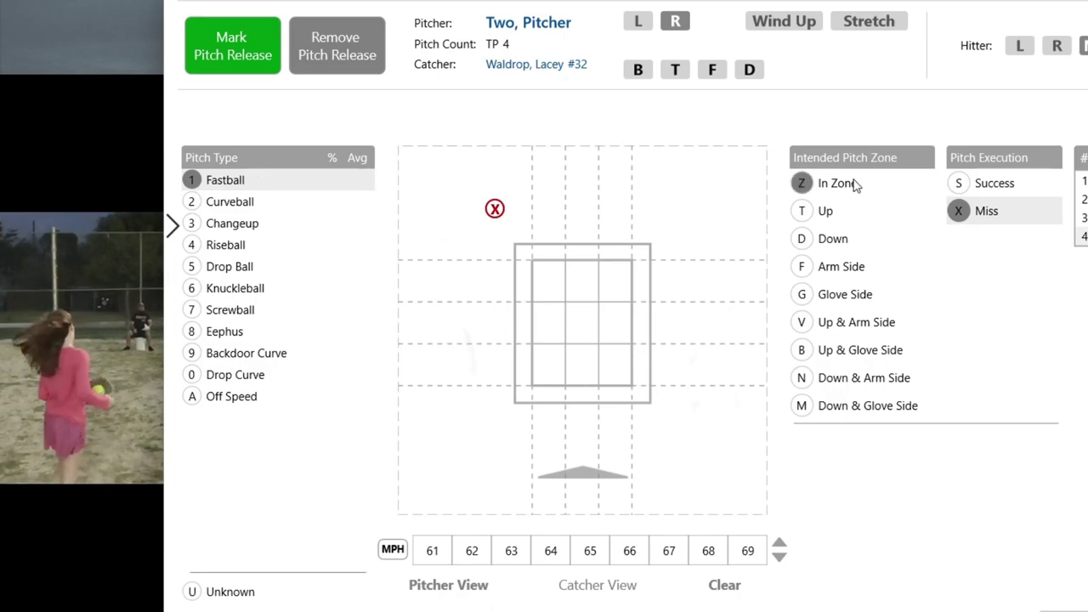
mouse_move(110, 489)
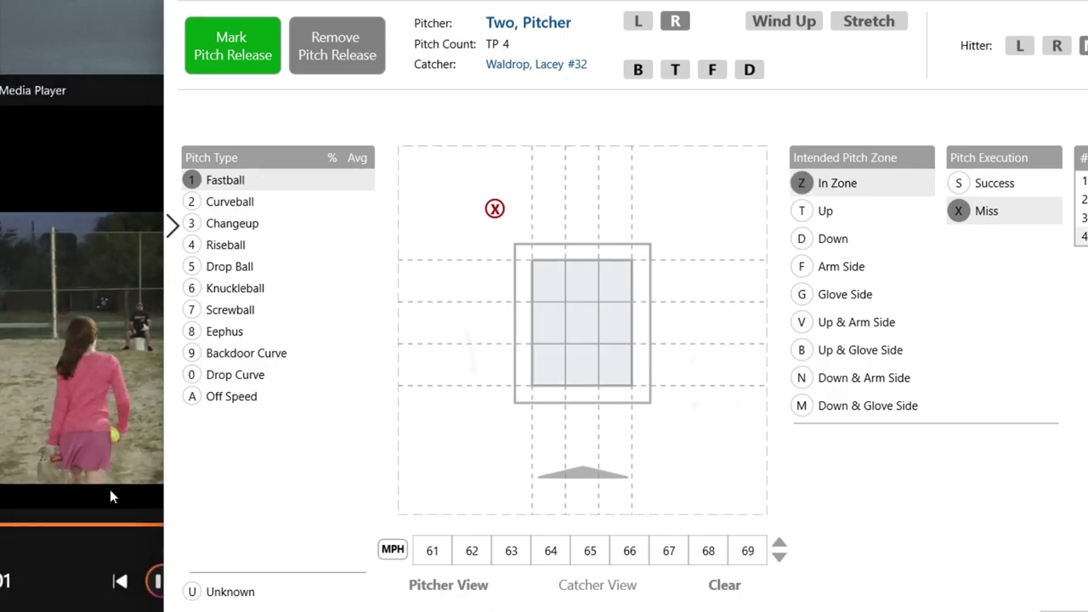
left_click(154, 581)
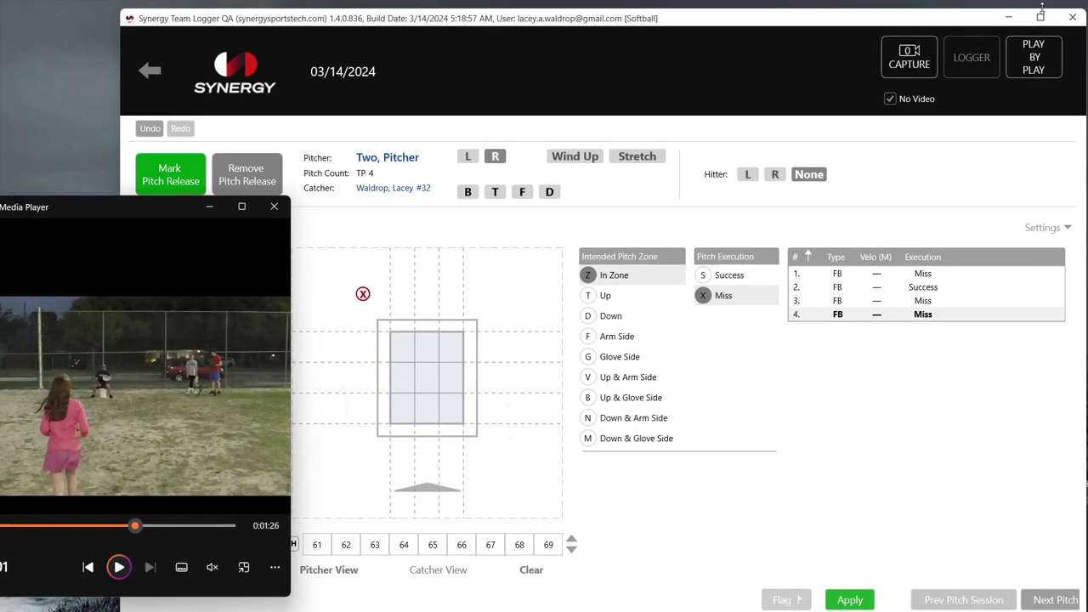
Maximize the logger and commit Pitcher Two's fourth Fastball
left_click(1041, 15)
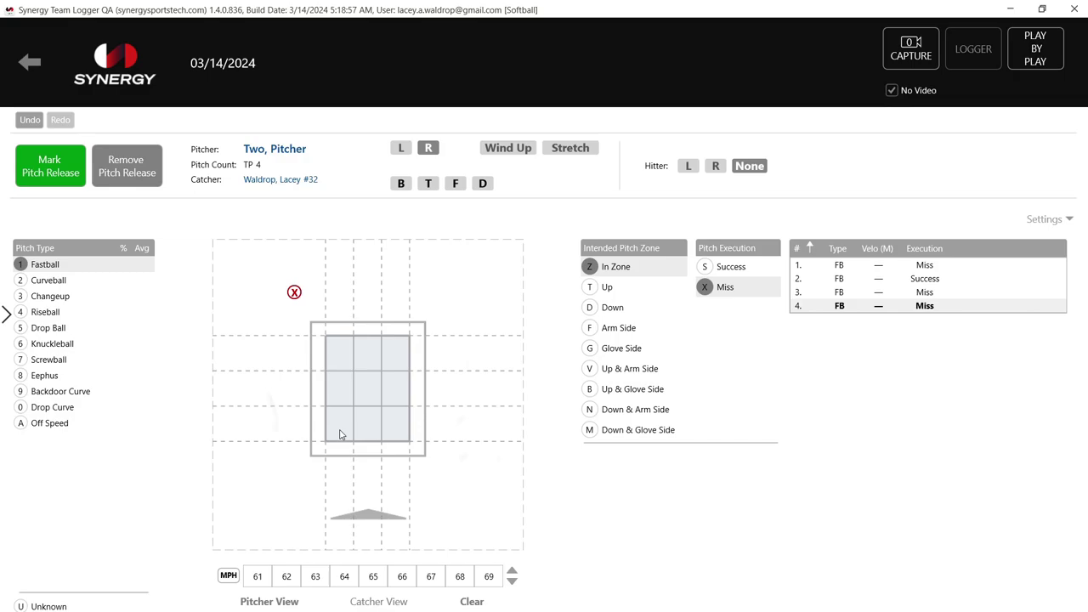
left_click(44, 182)
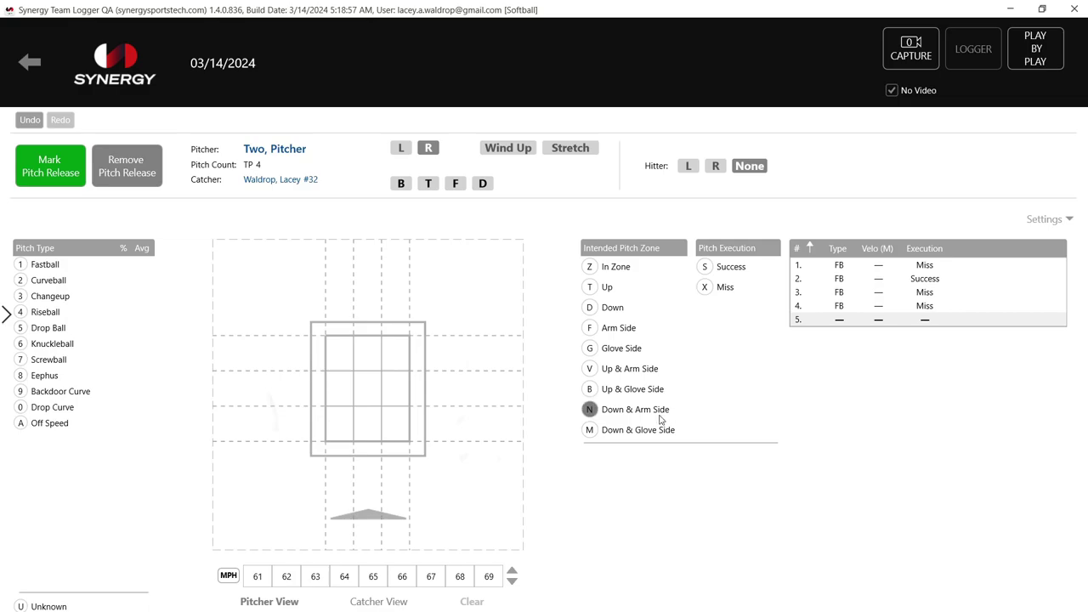
Place Pitcher Two's fifth pitch at the zone's lower-right corner, mark it a Miss, and save
left_click(632, 412)
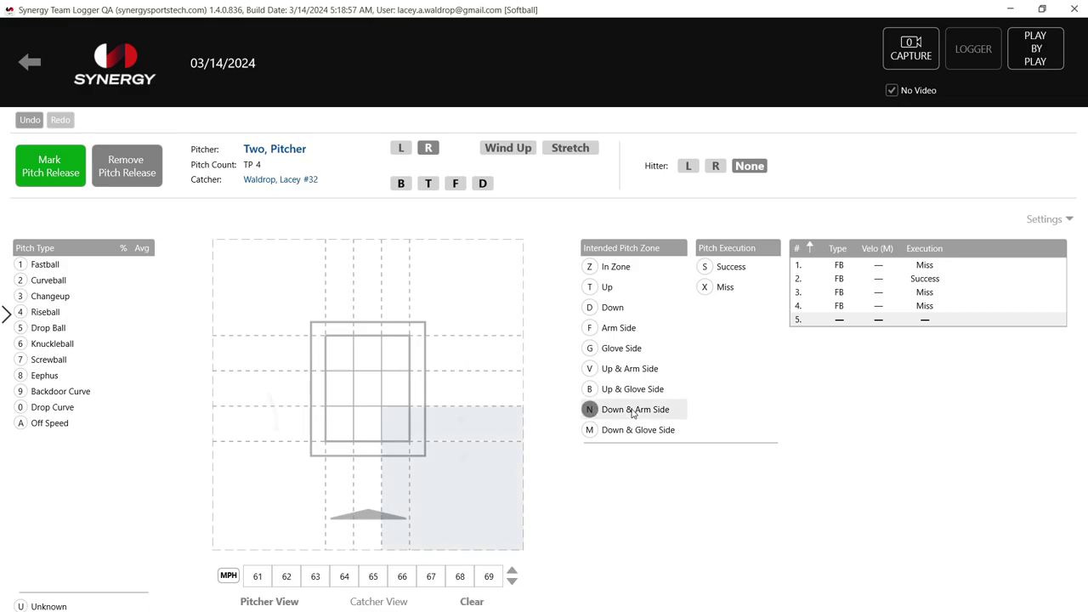
left_click(591, 409)
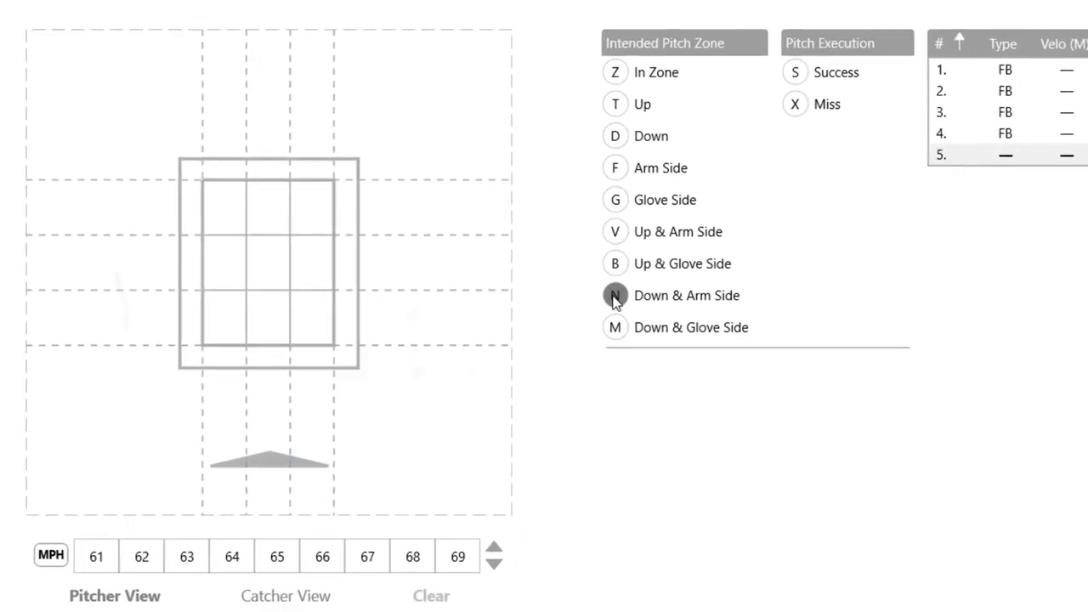
left_click(352, 356)
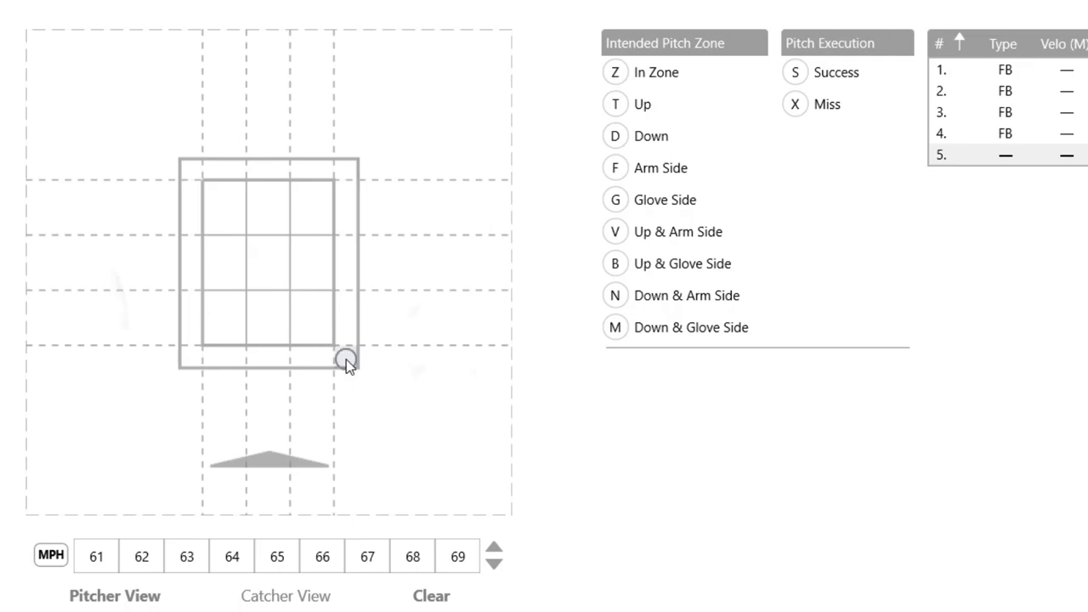
key("s")
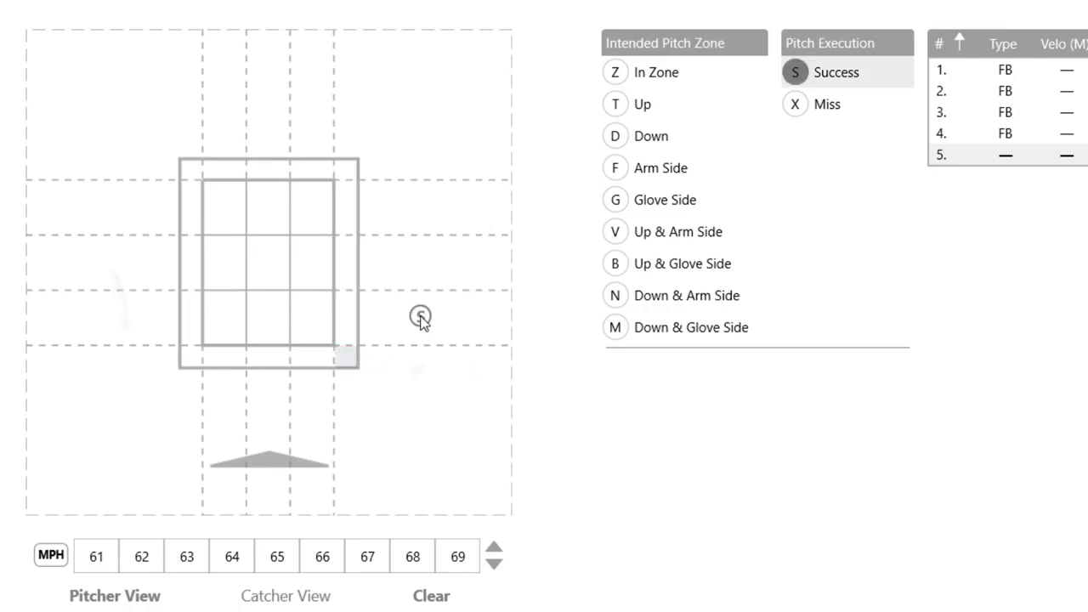
key("x")
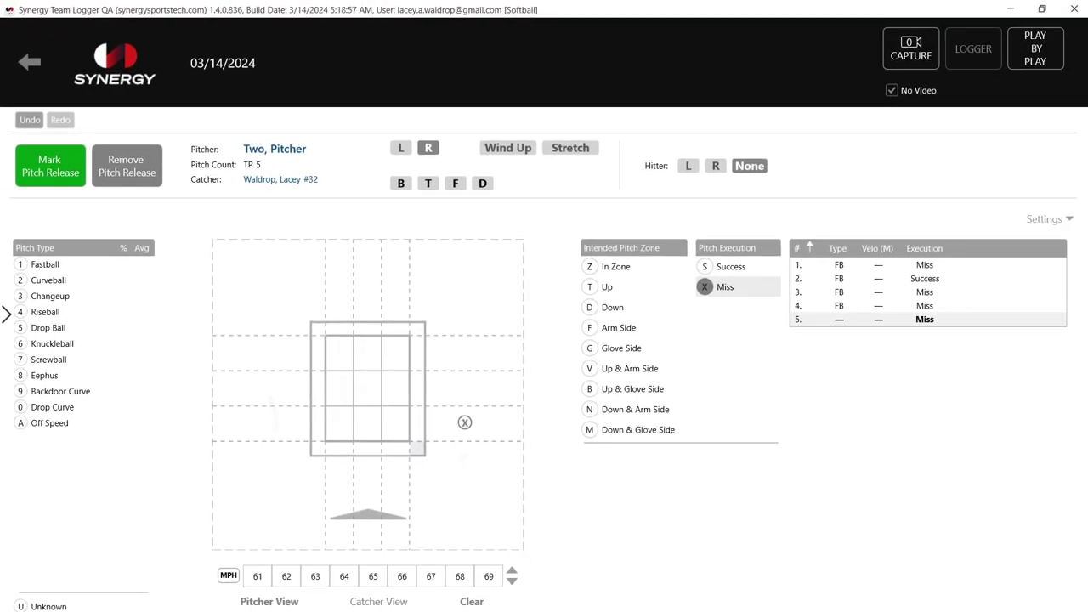
left_click(464, 423)
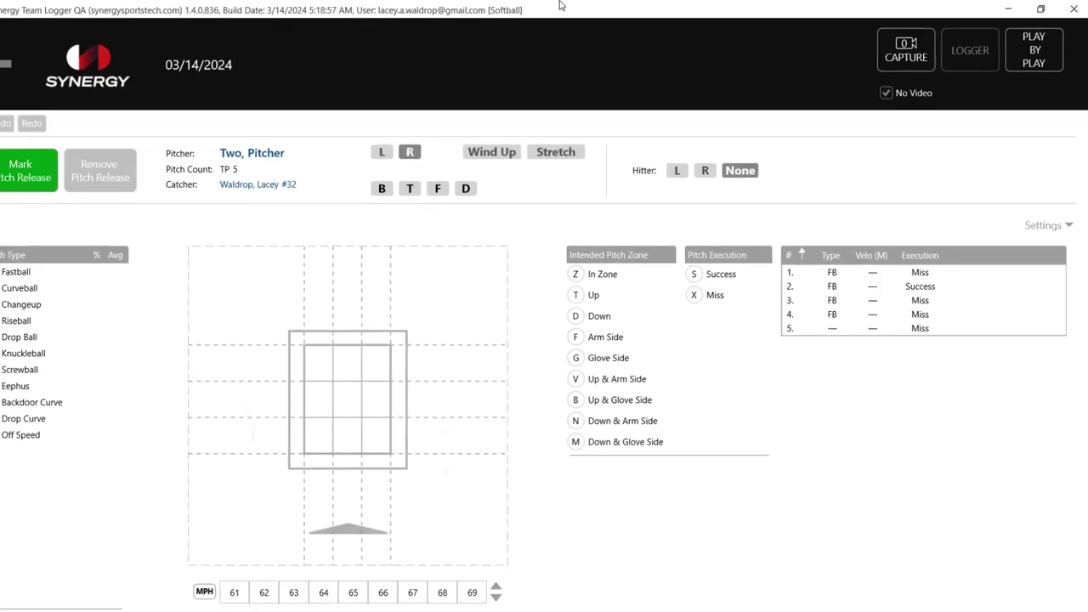
Go to the Import page and set Camera Angle 1 to CF
left_click(30, 64)
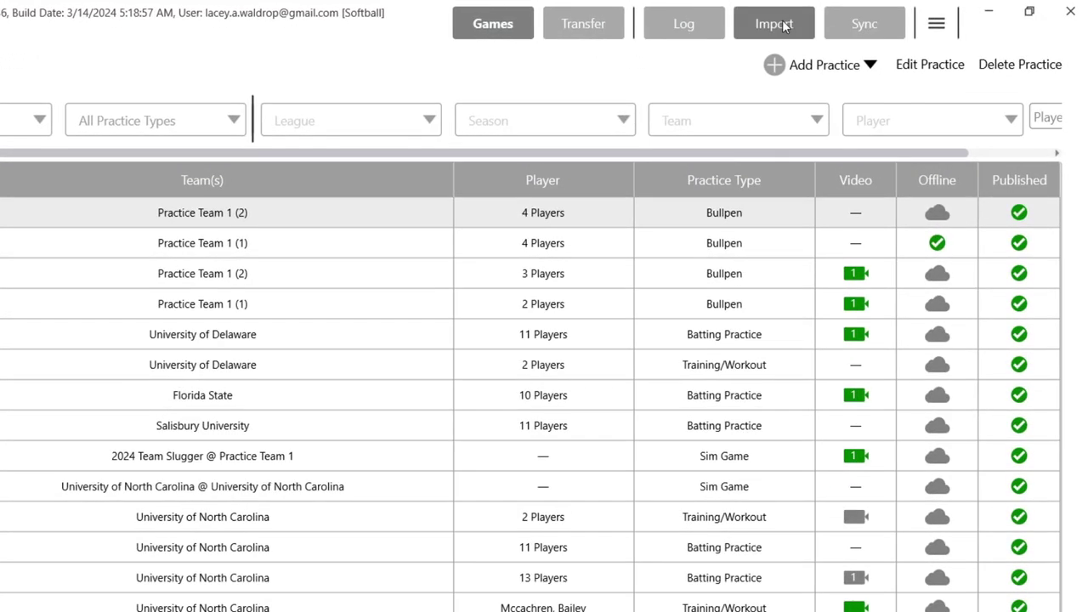
left_click(783, 26)
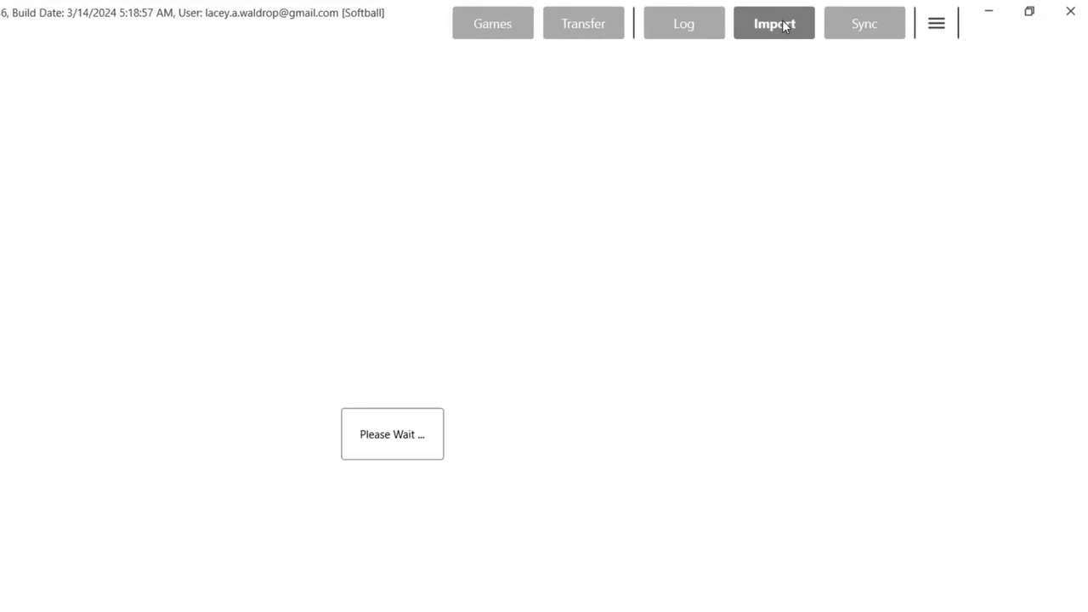
left_click(400, 204)
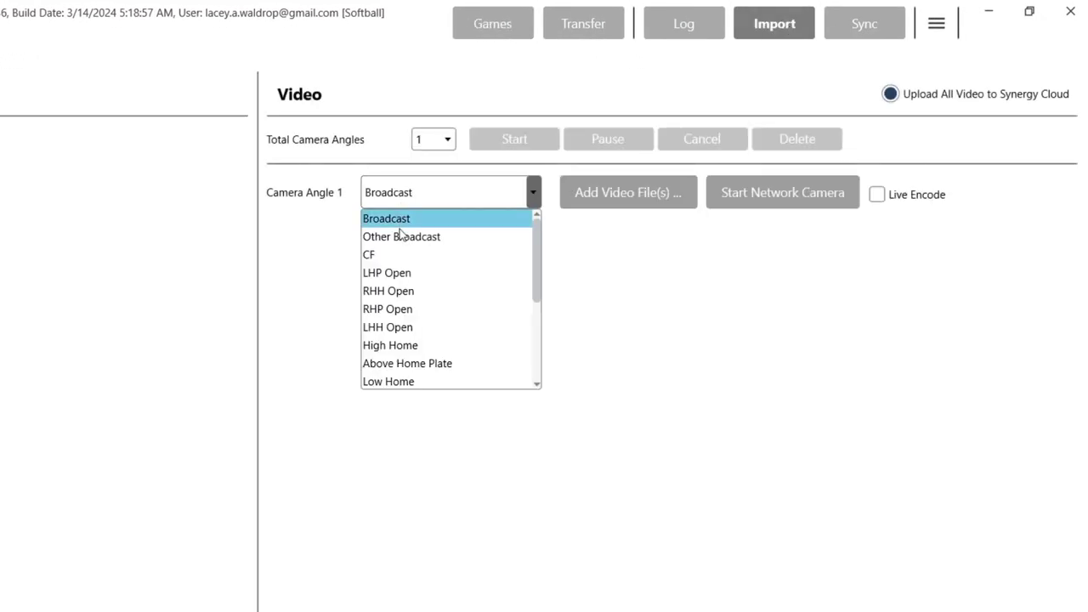
left_click(397, 256)
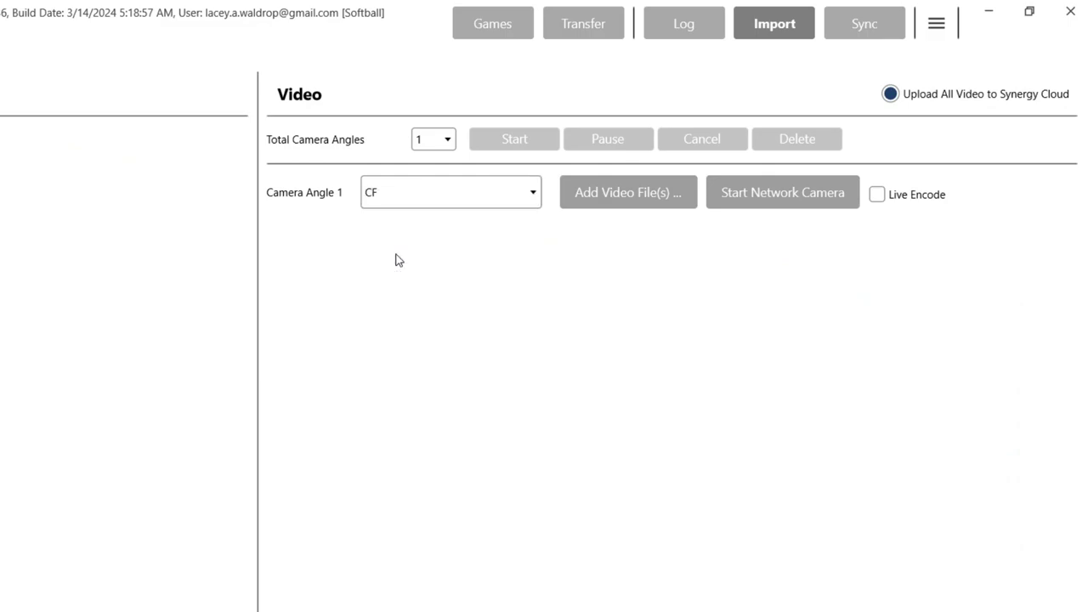
Add S5640001 from the Desktop and start encoding it
left_click(638, 194)
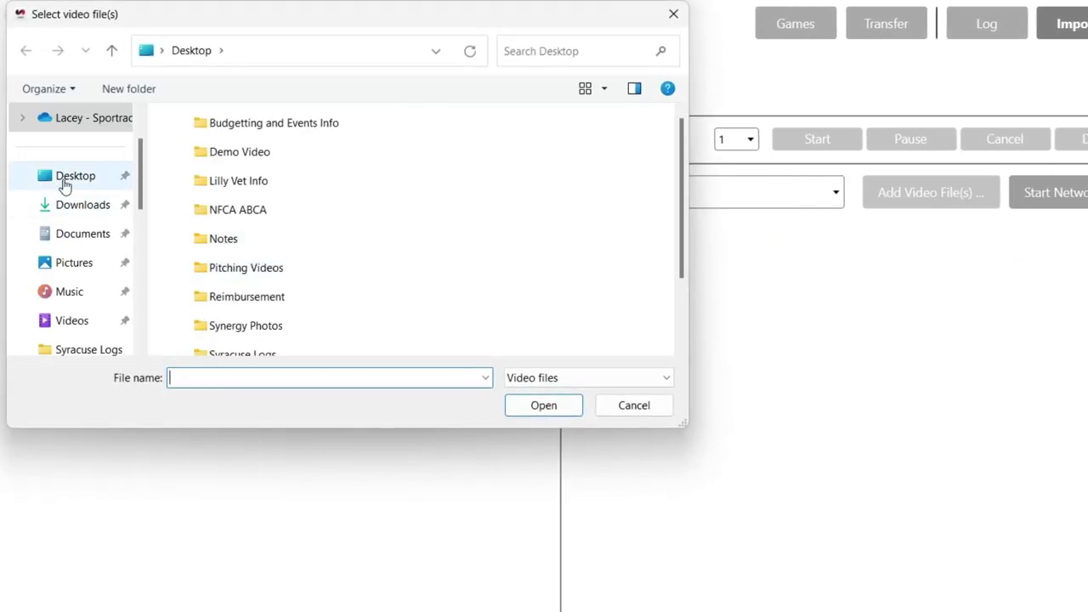
left_click(63, 176)
scroll(269, 255, "down", 3)
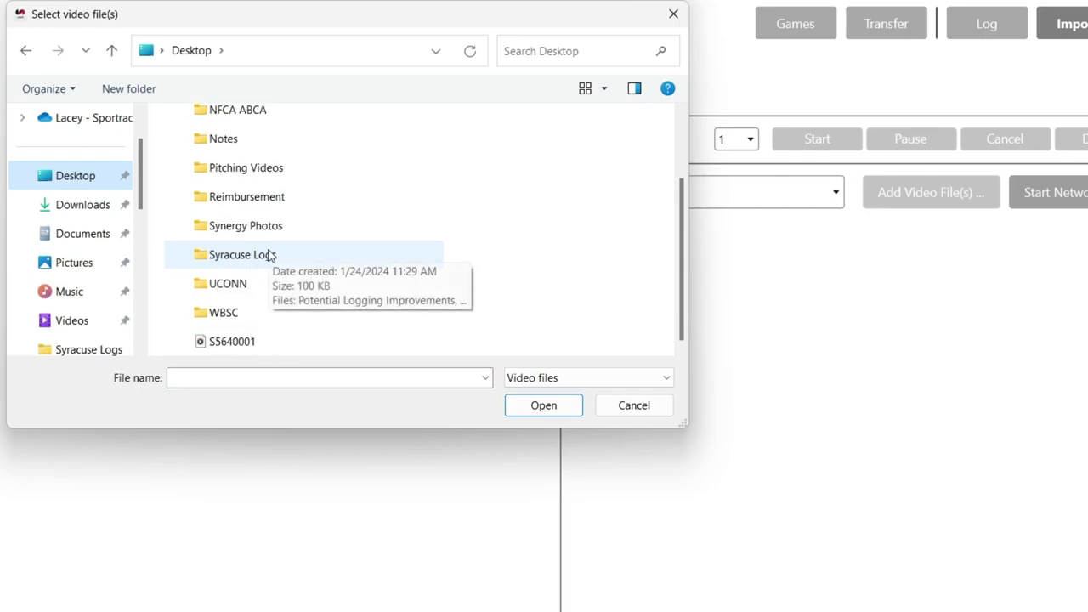
double_click(250, 343)
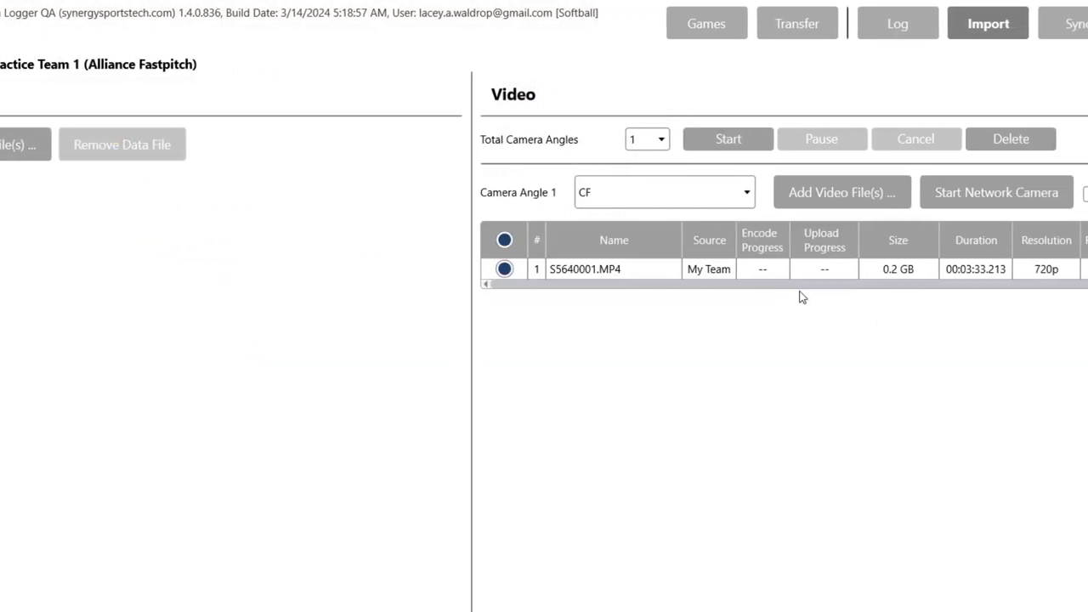
left_click(803, 142)
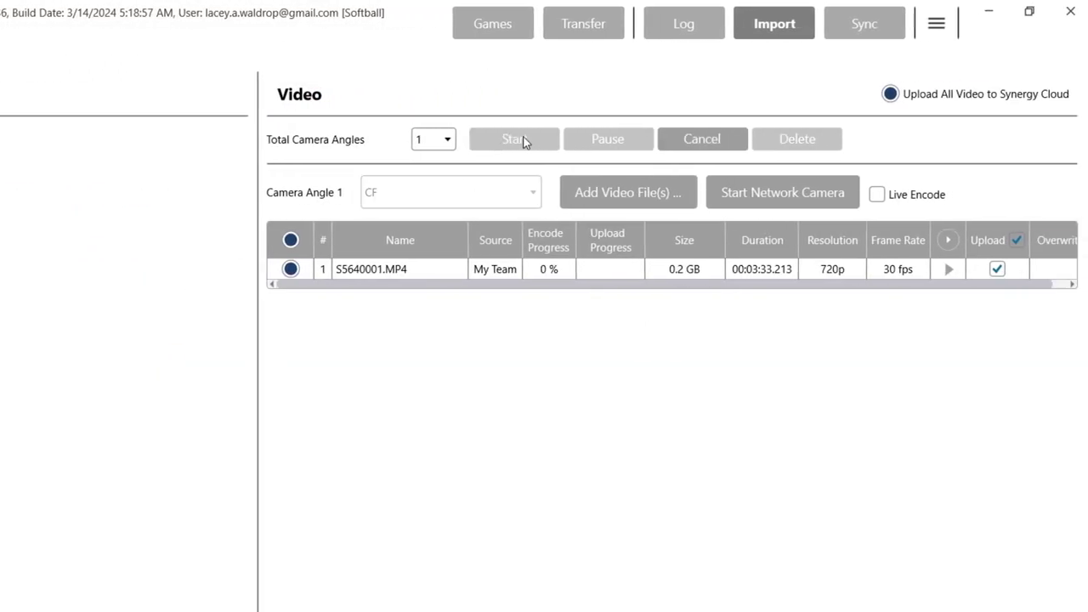
In Event Sync, sync the first pitch event to the pitcher's release frame, two frames back
left_click(881, 28)
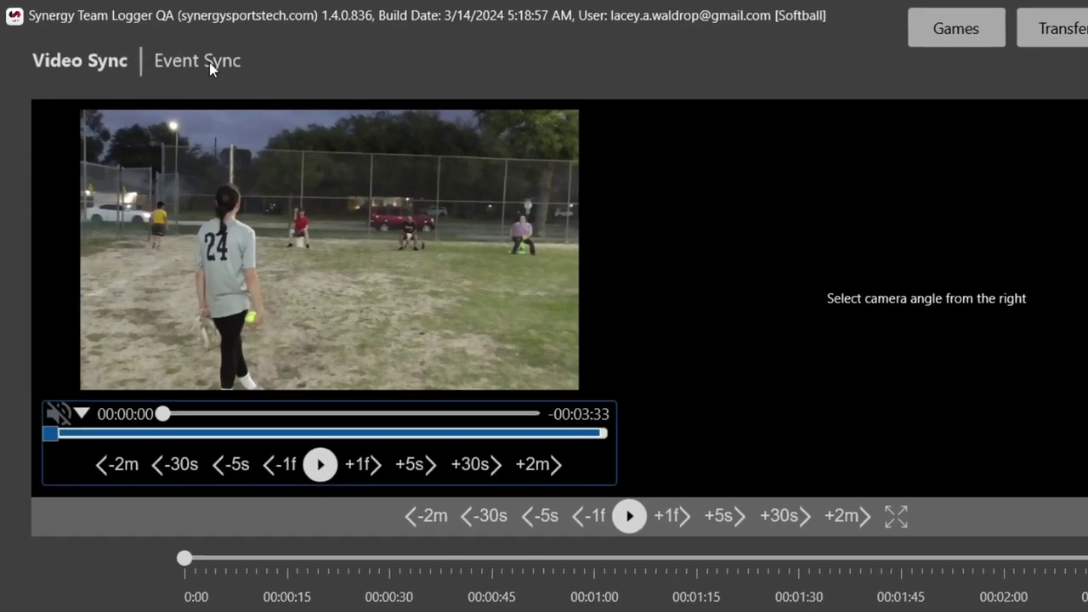
left_click(139, 41)
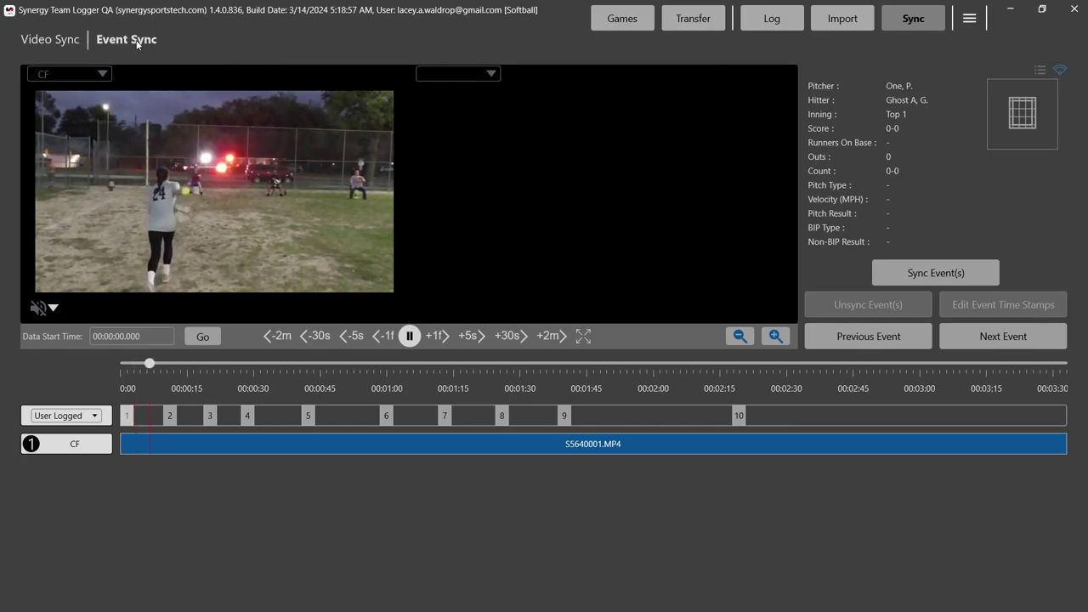
key("space")
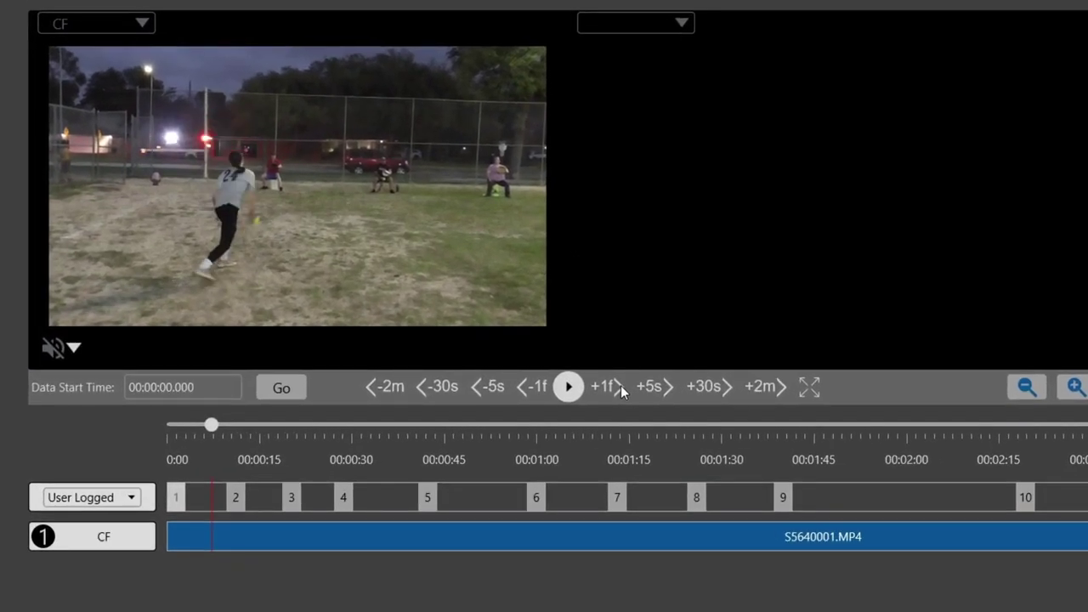
left_click(522, 390)
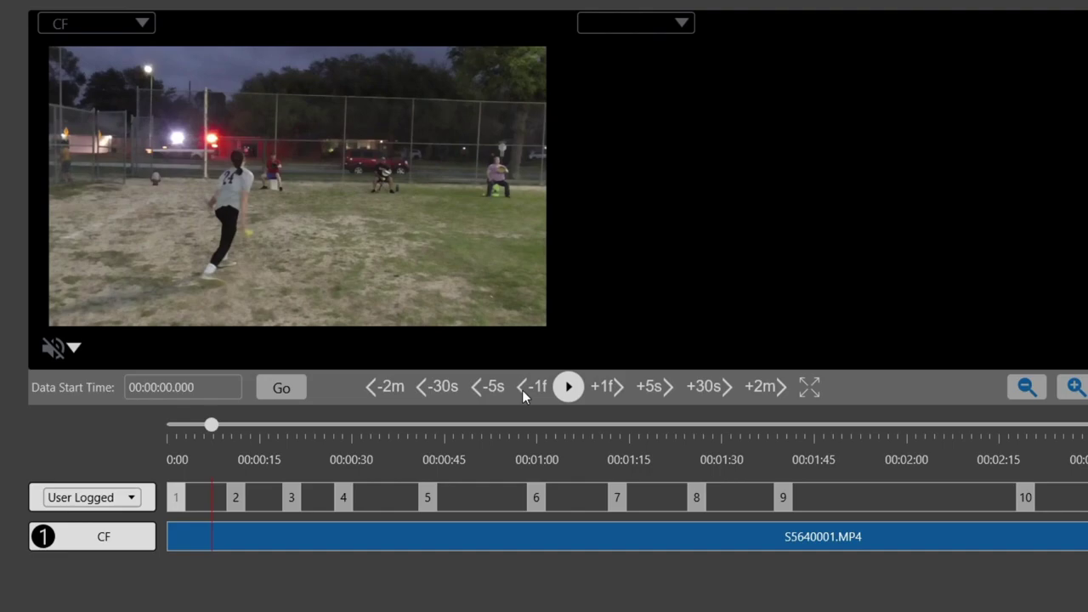
left_click(522, 390)
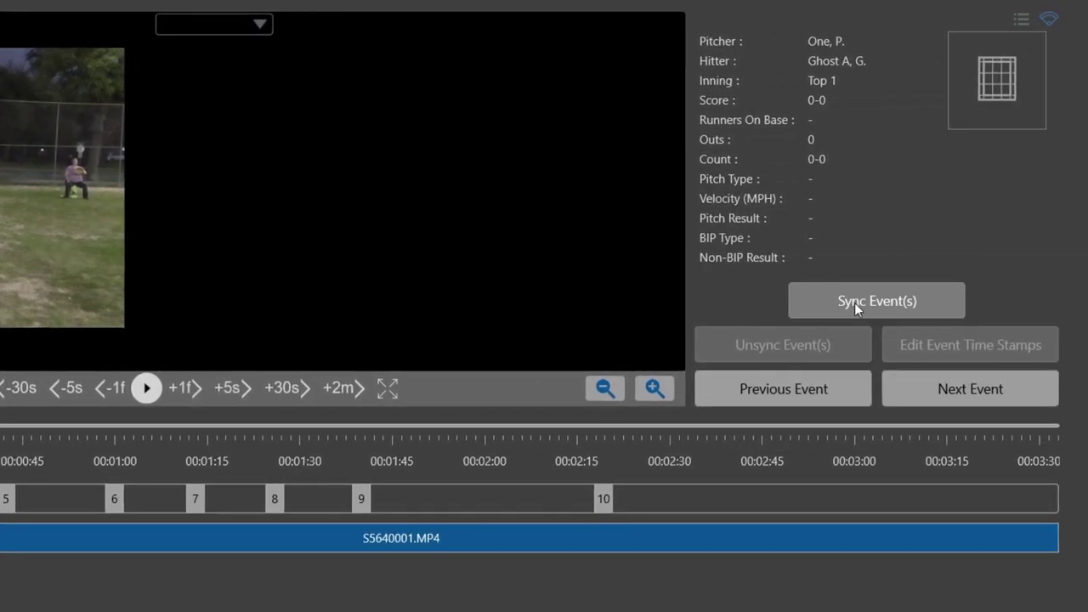
left_click(854, 302)
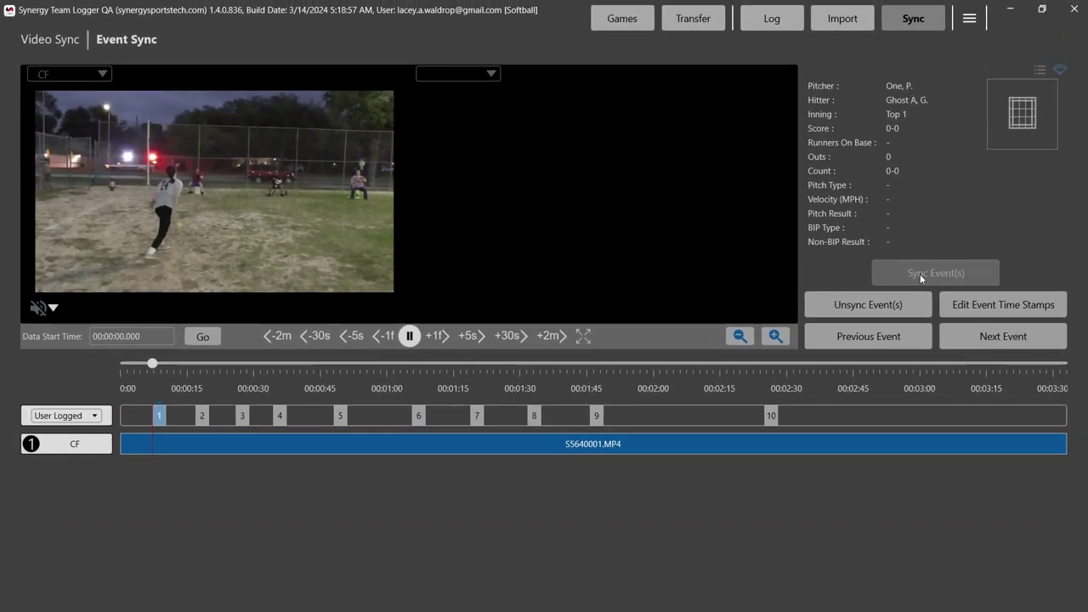
Pause playback, review pitch event 2, then unsync pitch event 1
key("space")
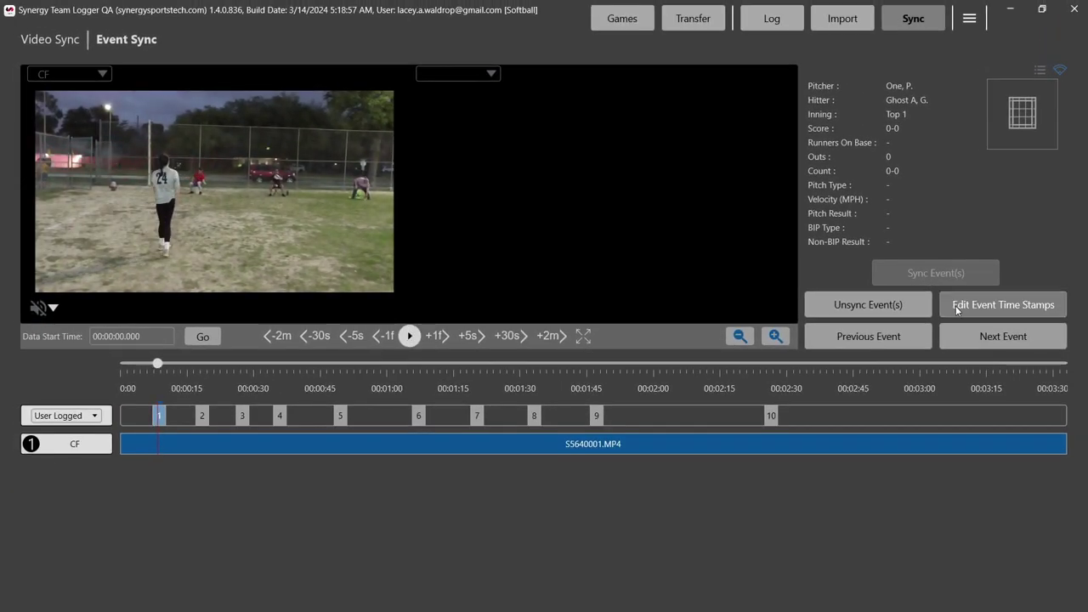
left_click(985, 348)
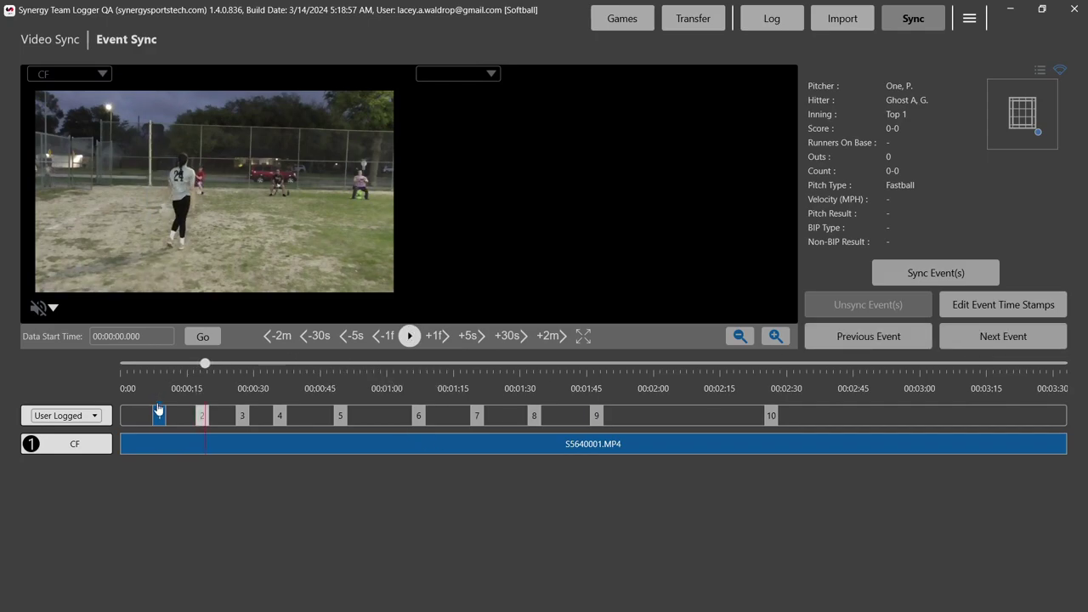
left_click(159, 416)
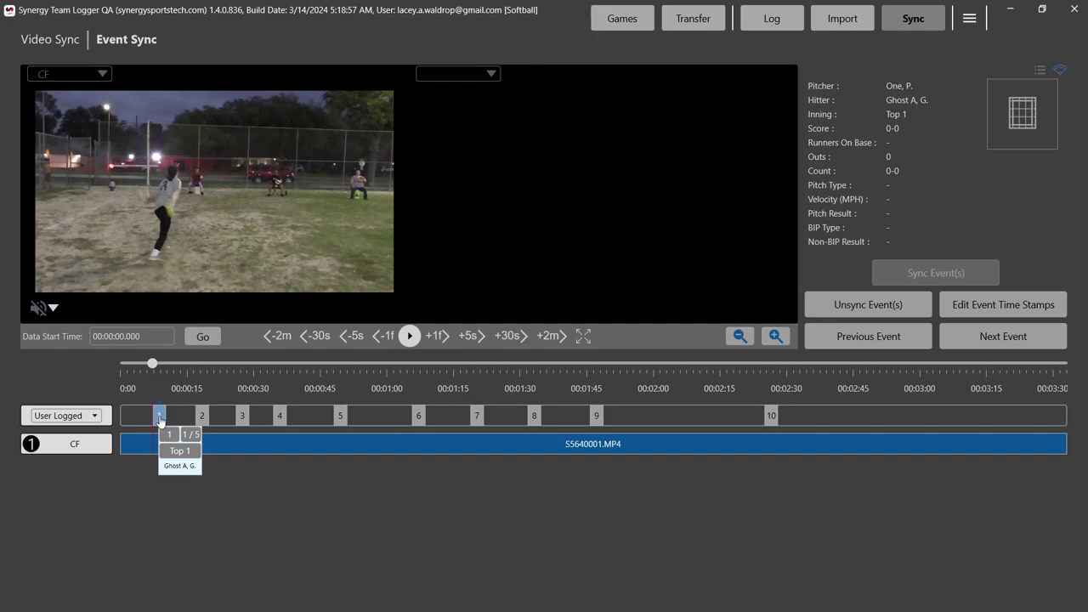
left_click(902, 311)
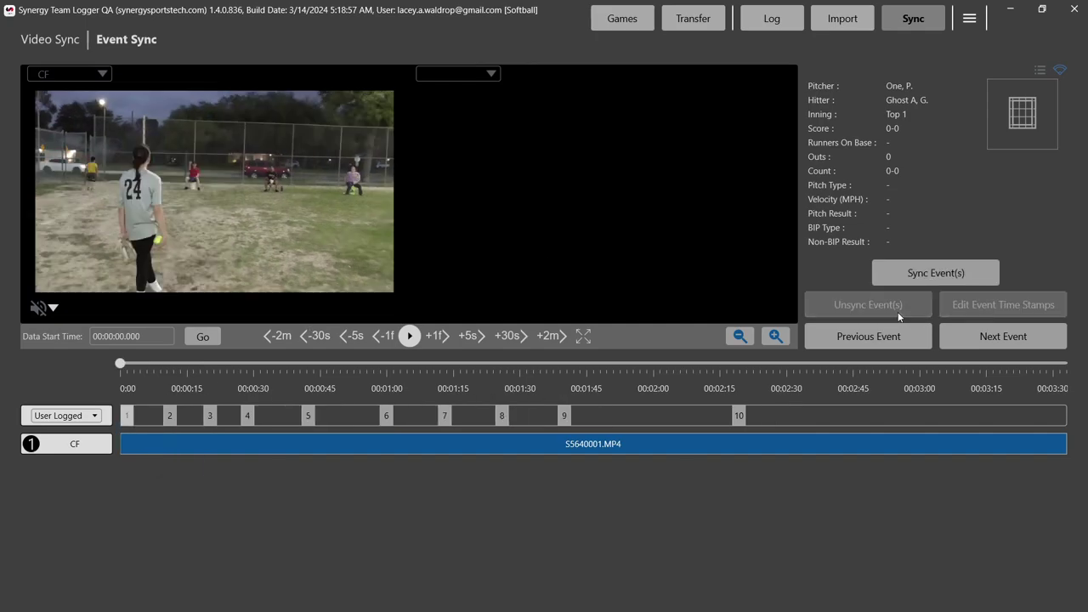
Re-sync pitch event 1 to the release frame past 10 seconds, then check events 2 and 3
left_click(165, 372)
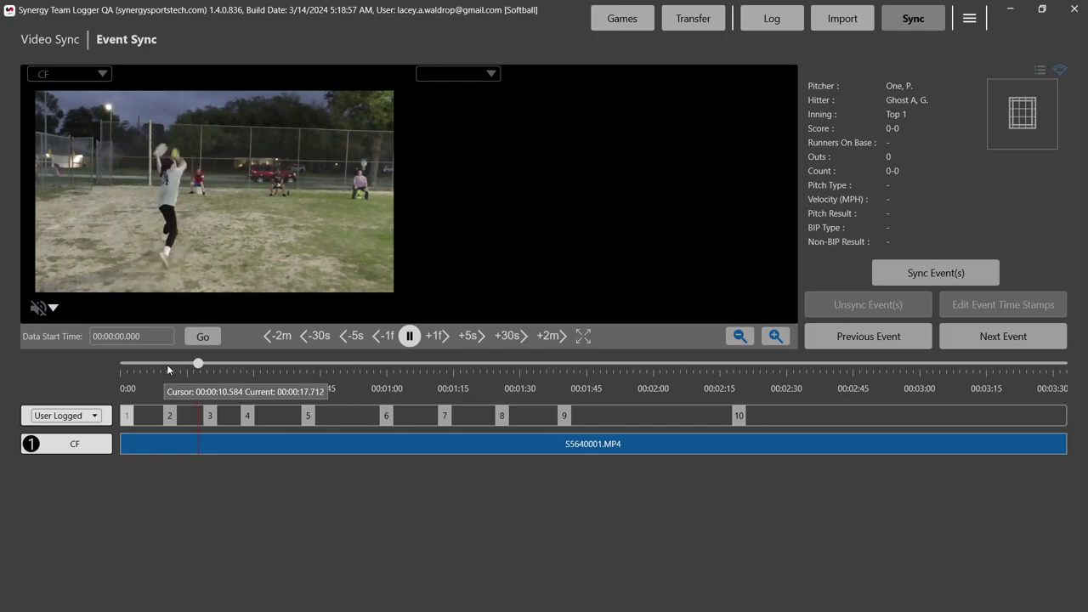
key("space")
left_click(437, 340)
left_click(440, 340)
left_click(377, 340)
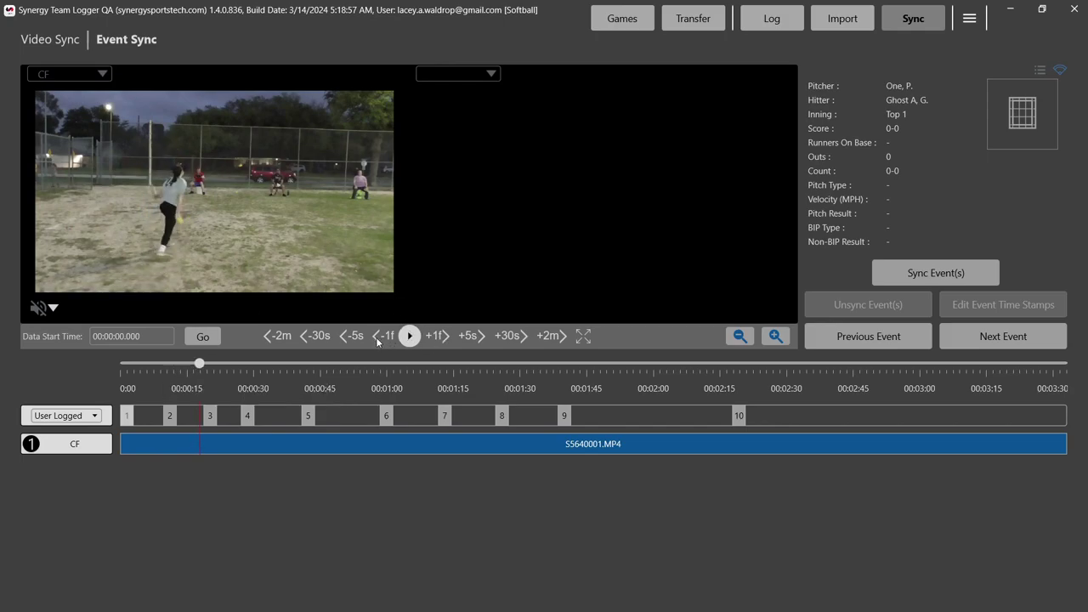
left_click(941, 277)
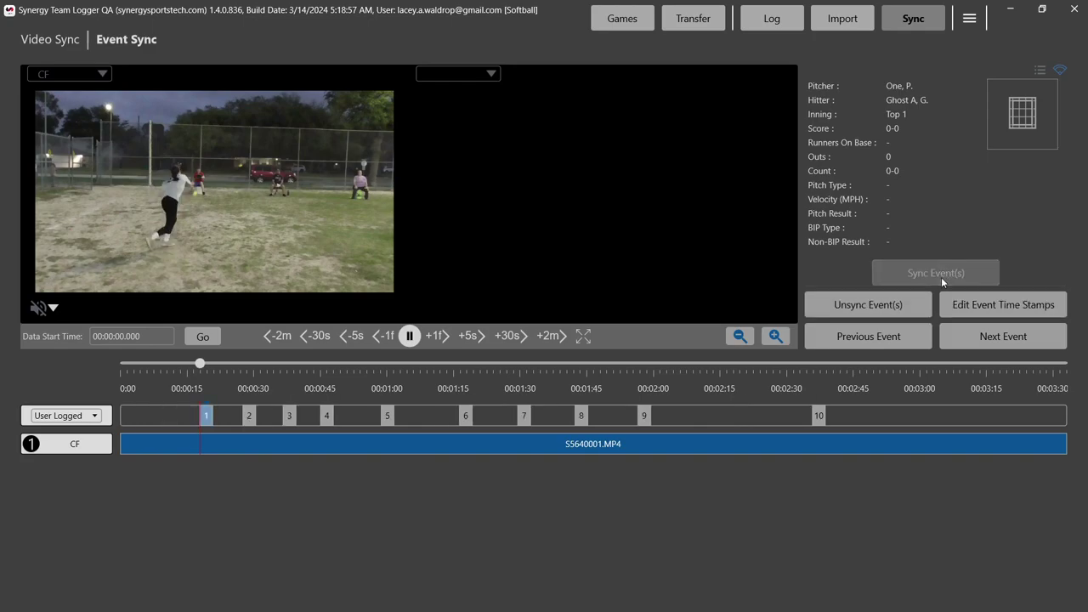
left_click(1043, 341)
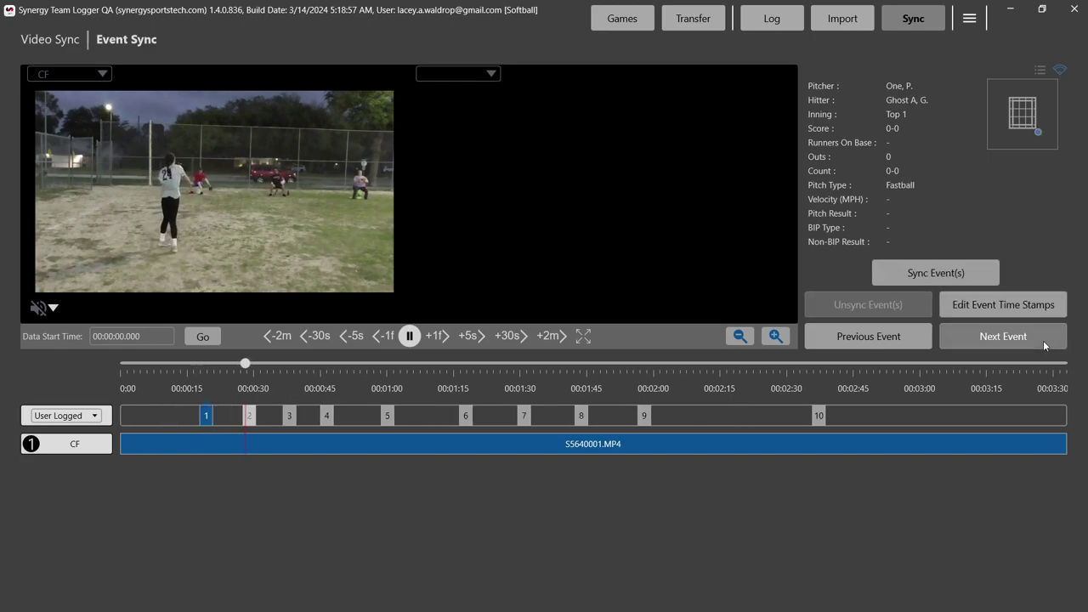
left_click(1043, 340)
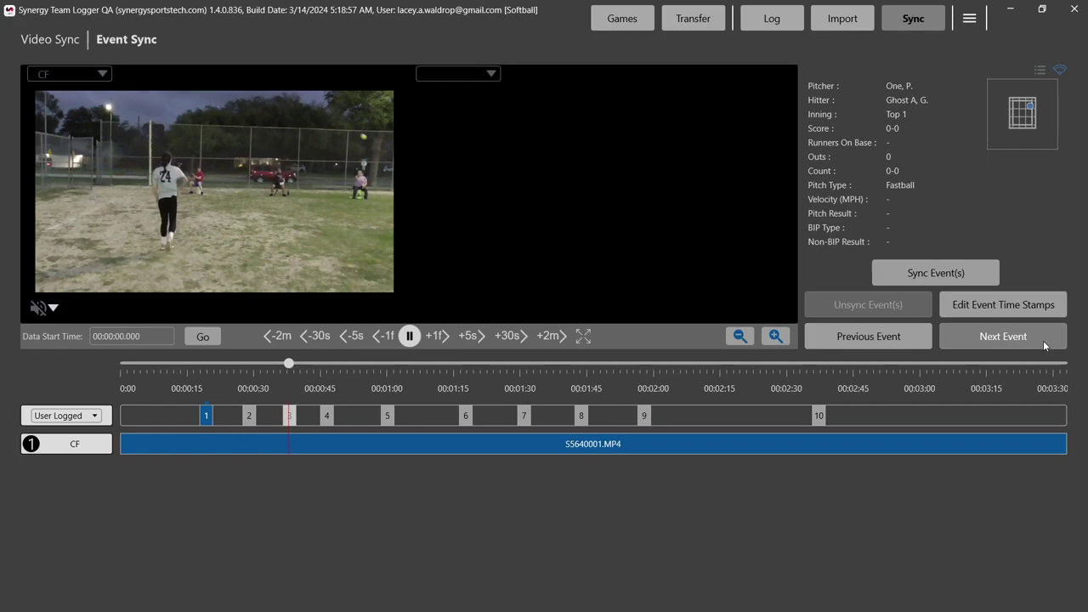